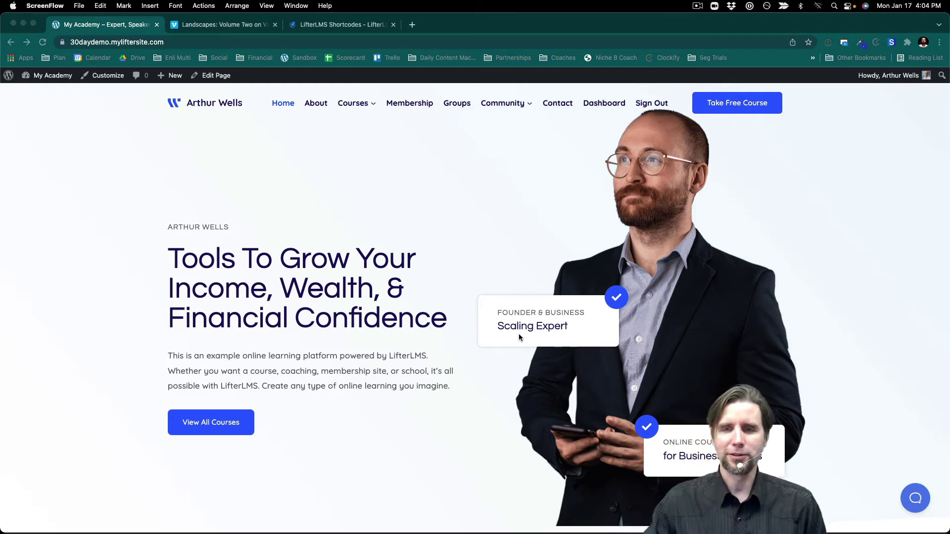
pyautogui.scroll(-5, 519, 338)
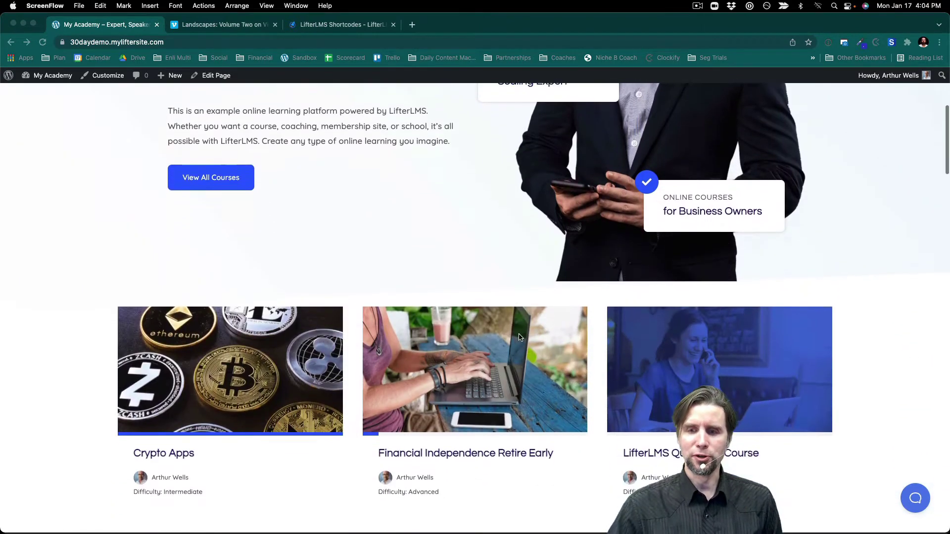
pyautogui.scroll(-3, 519, 337)
pyautogui.scroll(-1, 520, 338)
pyautogui.scroll(5, 520, 337)
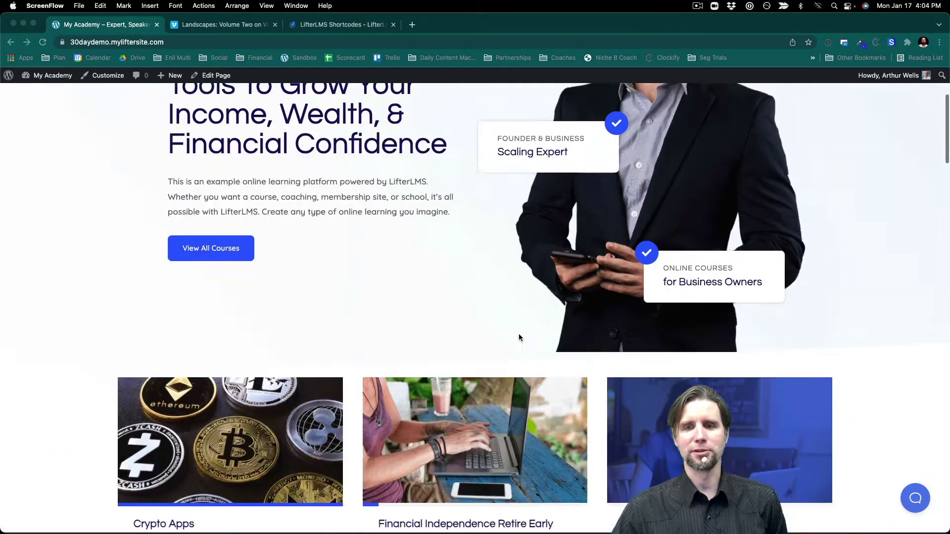
pyautogui.scroll(3, 518, 337)
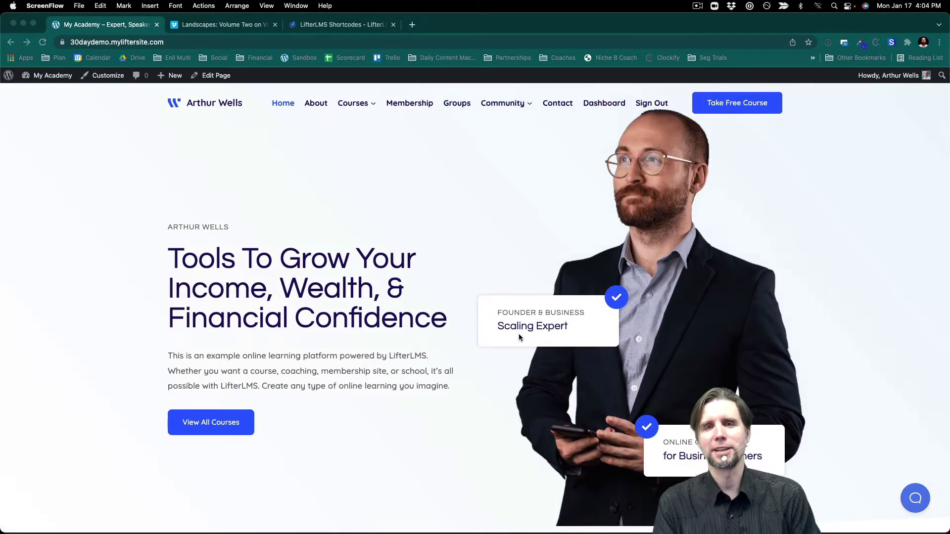
pyautogui.scroll(-1, 519, 338)
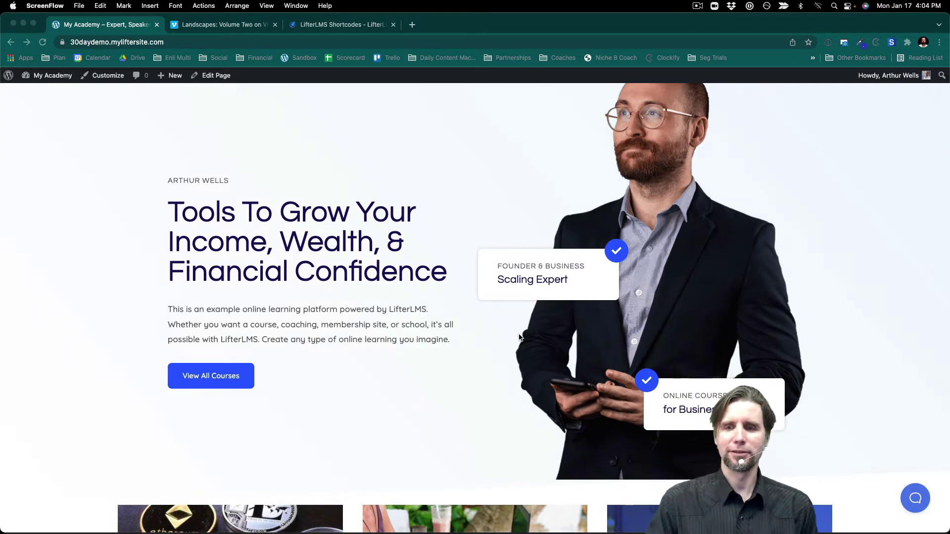
pyautogui.scroll(1, 519, 337)
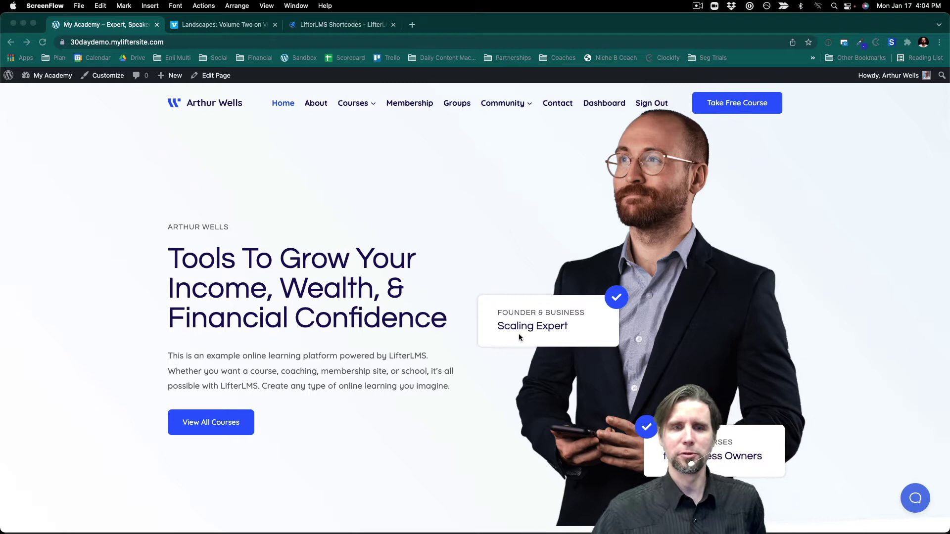
pyautogui.scroll(-3, 519, 337)
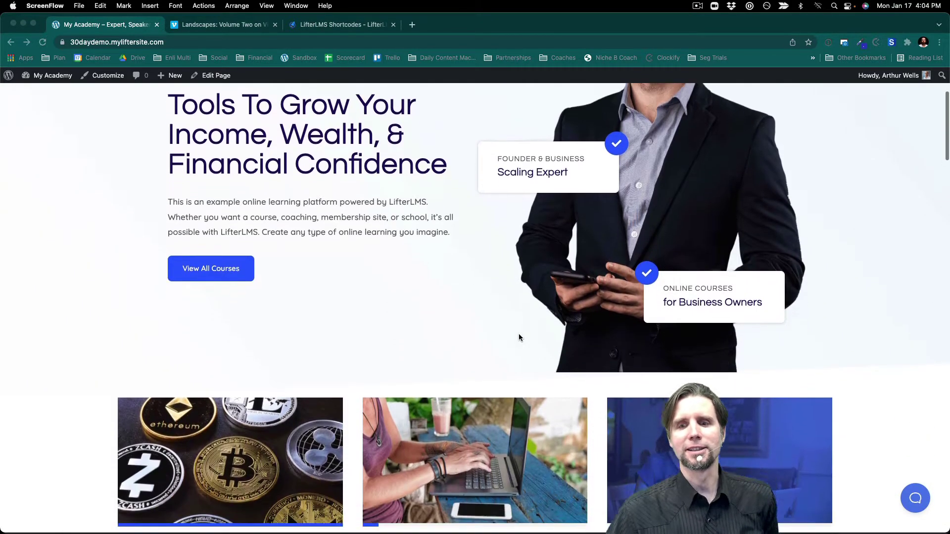
pyautogui.scroll(-2, 518, 338)
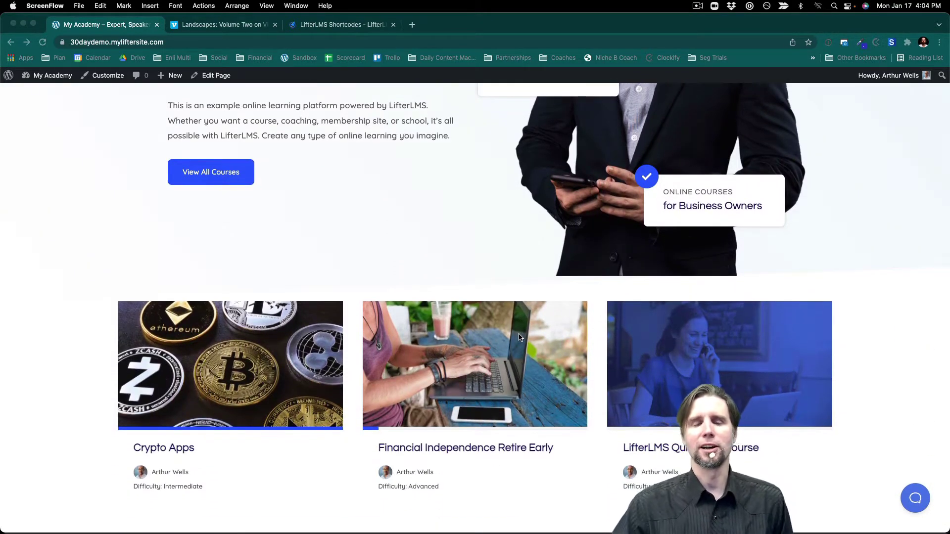
pyautogui.scroll(2, 519, 337)
pyautogui.scroll(2, 519, 338)
pyautogui.scroll(1, 519, 337)
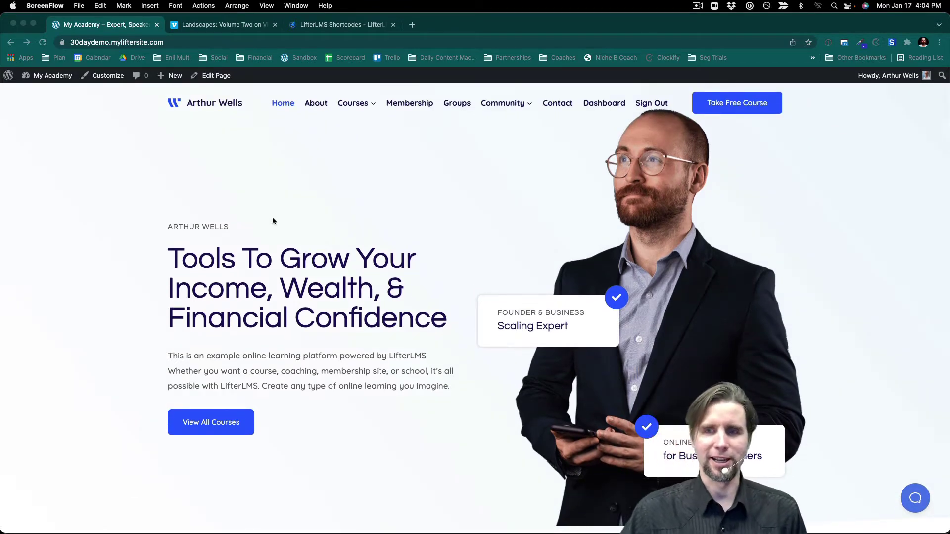
pyautogui.scroll(-1, 511, 294)
pyautogui.scroll(-2, 511, 295)
pyautogui.scroll(-1, 511, 295)
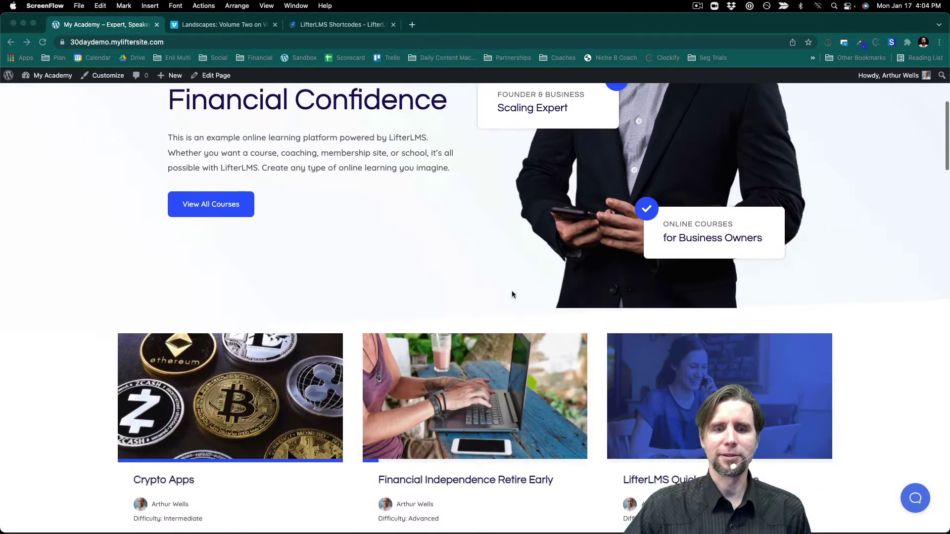
pyautogui.scroll(-2, 511, 295)
pyautogui.scroll(-1, 512, 294)
pyautogui.scroll(-1, 511, 295)
pyautogui.scroll(5, 511, 294)
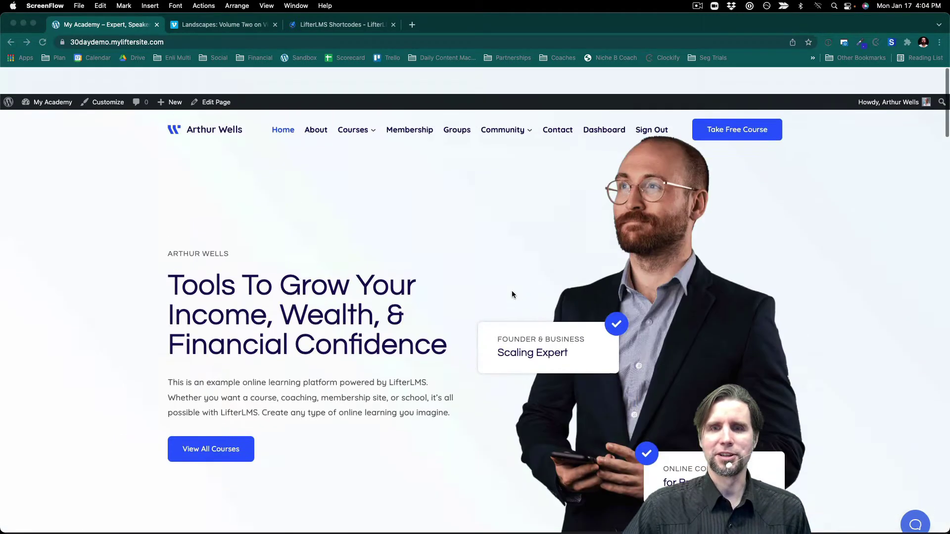
pyautogui.click(324, 106)
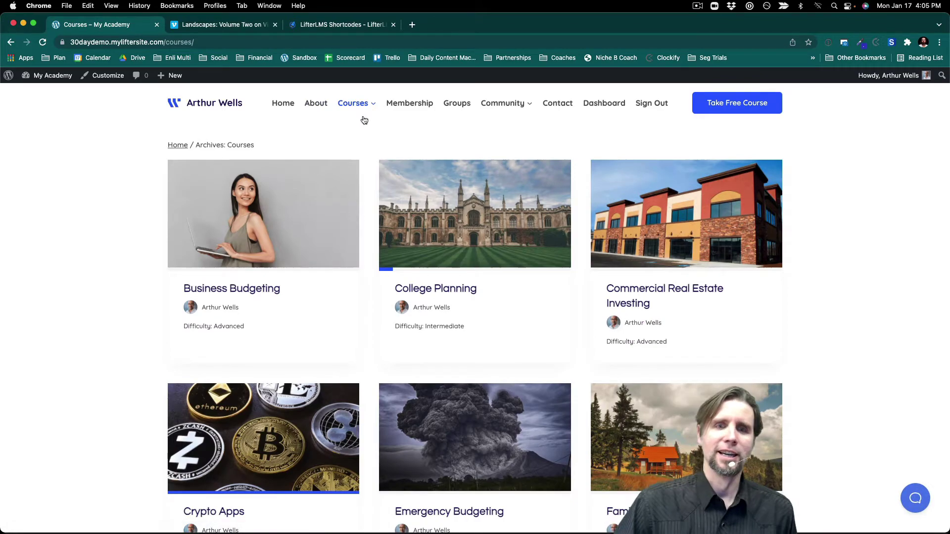
pyautogui.scroll(-10, 386, 208)
pyautogui.scroll(10, 407, 242)
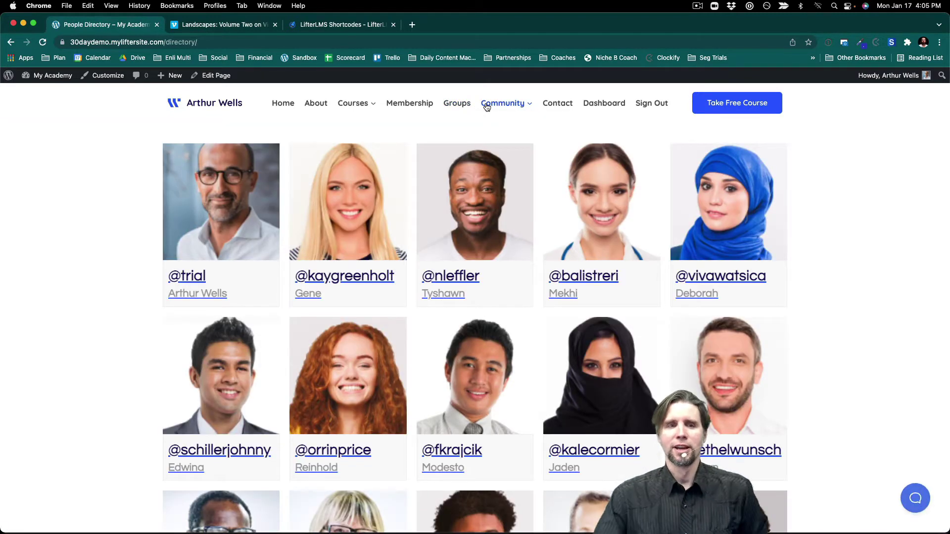
pyautogui.moveTo(503, 103)
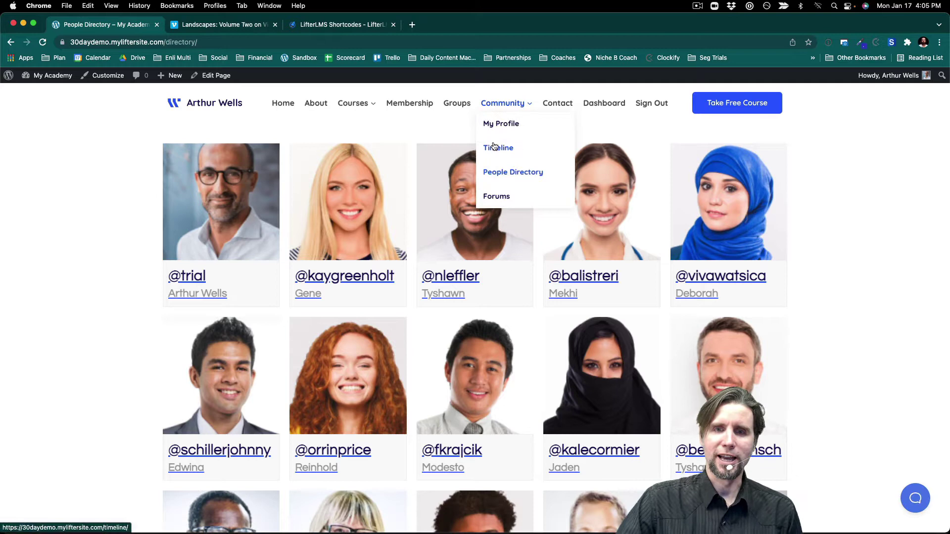
pyautogui.click(497, 127)
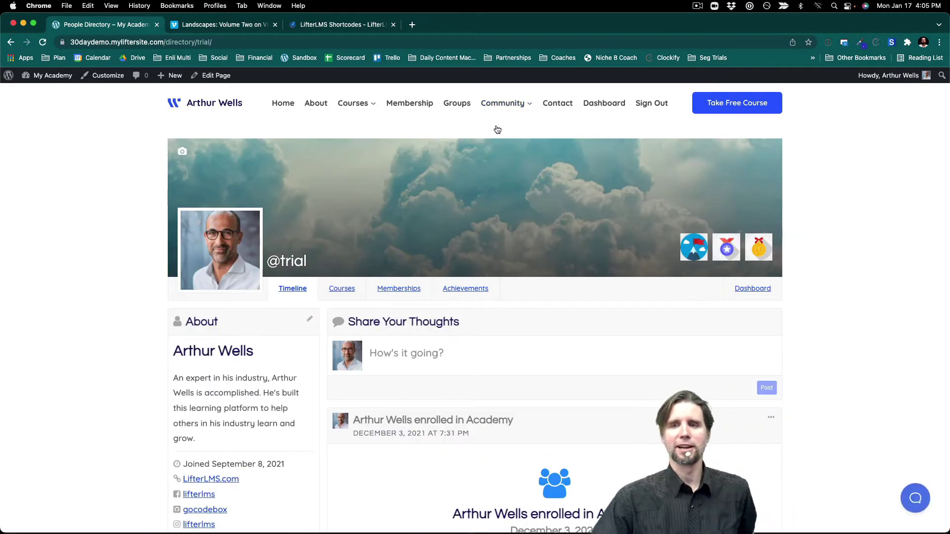
pyautogui.click(697, 254)
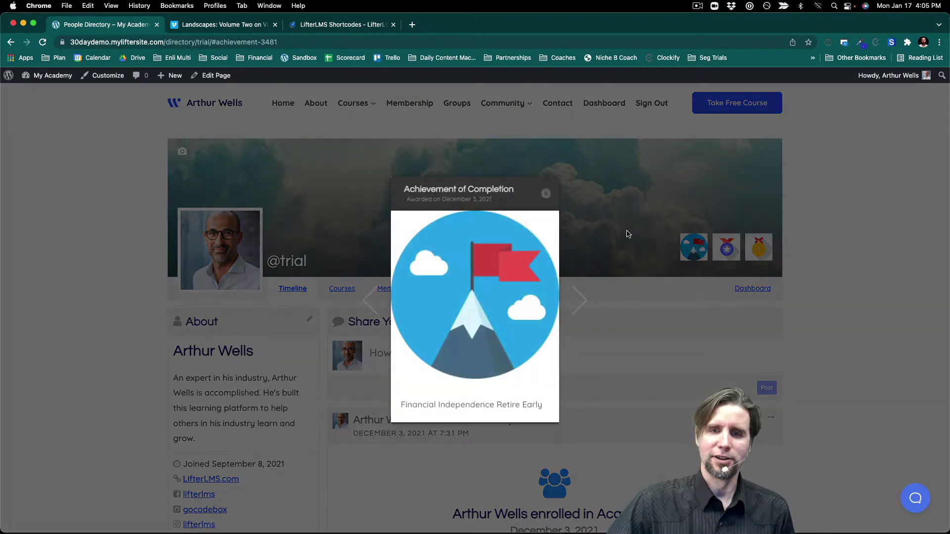
pyautogui.click(546, 195)
pyautogui.scroll(-3, 547, 191)
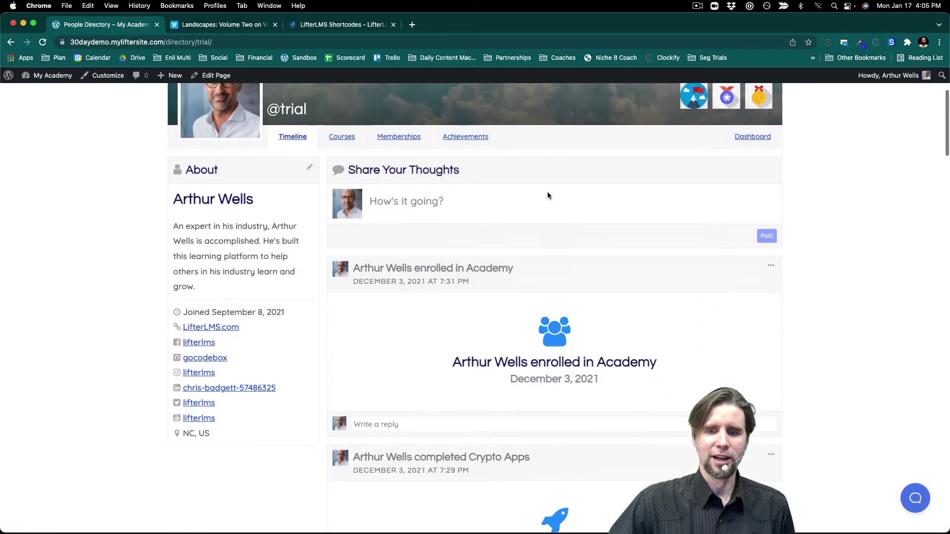
pyautogui.scroll(3, 546, 192)
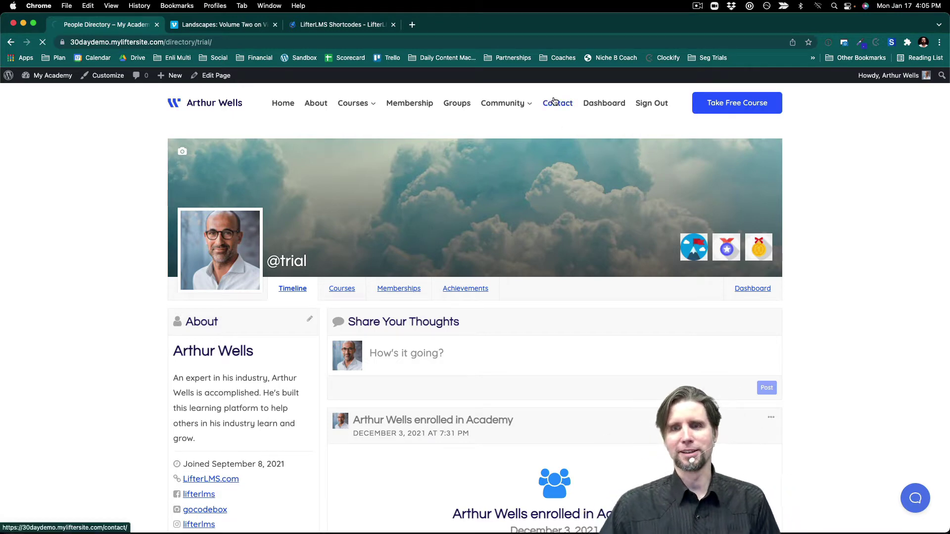
# Step: Visit Contact, the dashboard's Achievement of Completion badge, the Crypto Apps course, and the dashboard again
pyautogui.click(553, 103)
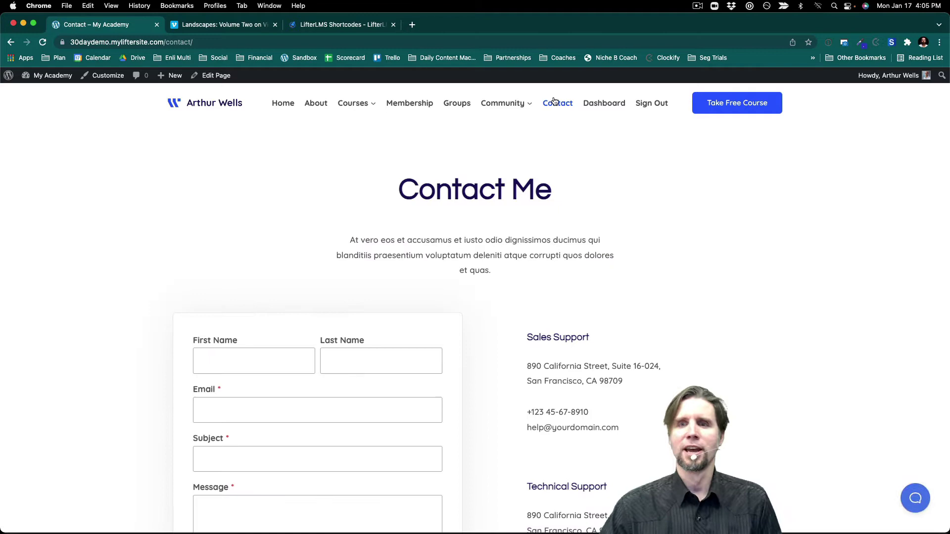
pyautogui.click(584, 105)
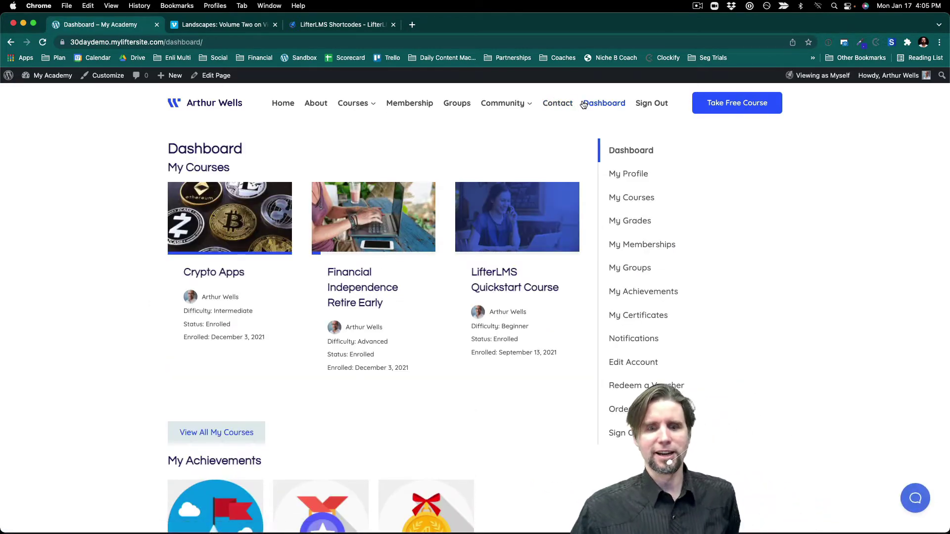
pyautogui.scroll(-2, 584, 105)
pyautogui.scroll(-2, 398, 231)
pyautogui.click(219, 426)
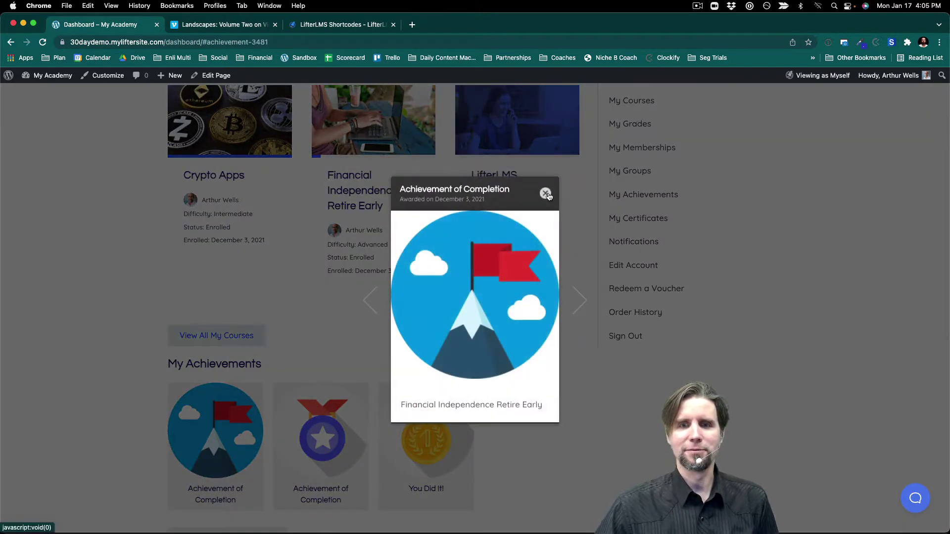
pyautogui.click(546, 196)
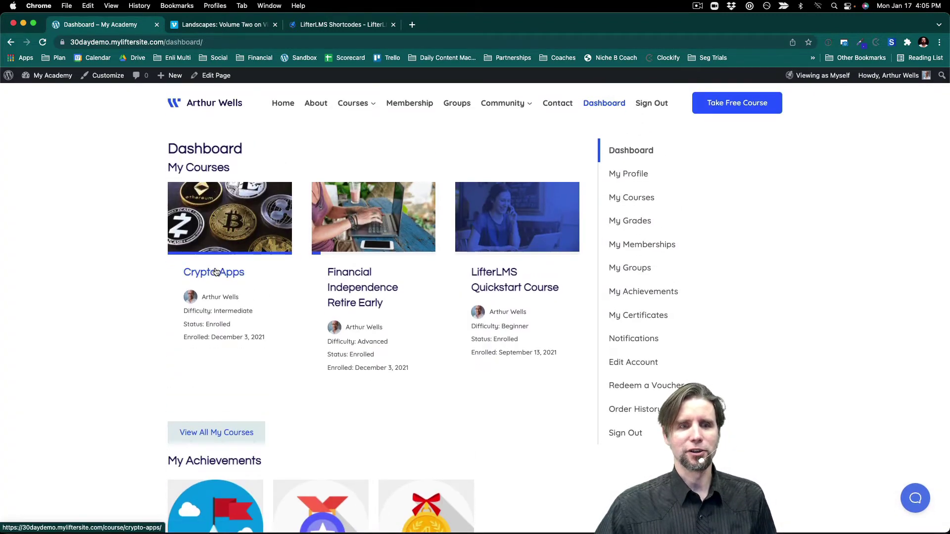
pyautogui.click(216, 272)
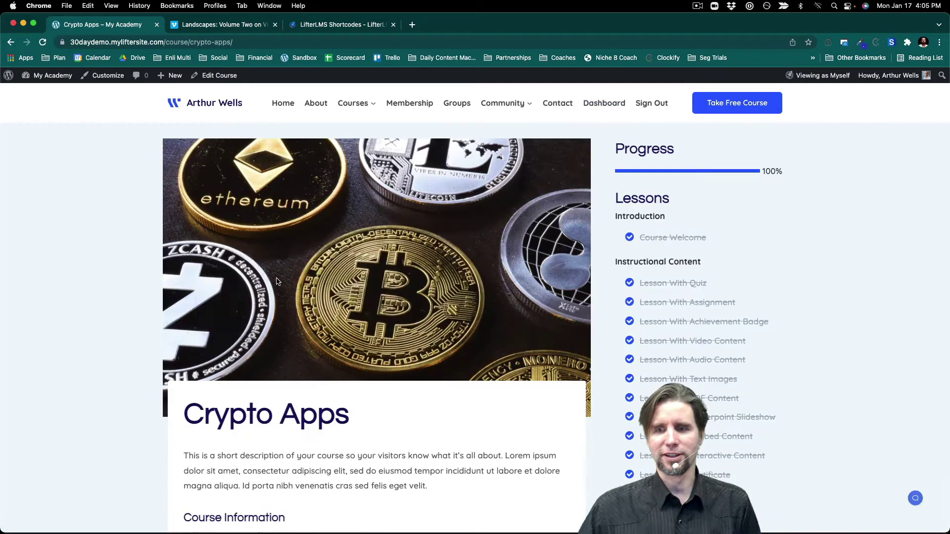
pyautogui.scroll(-3, 690, 297)
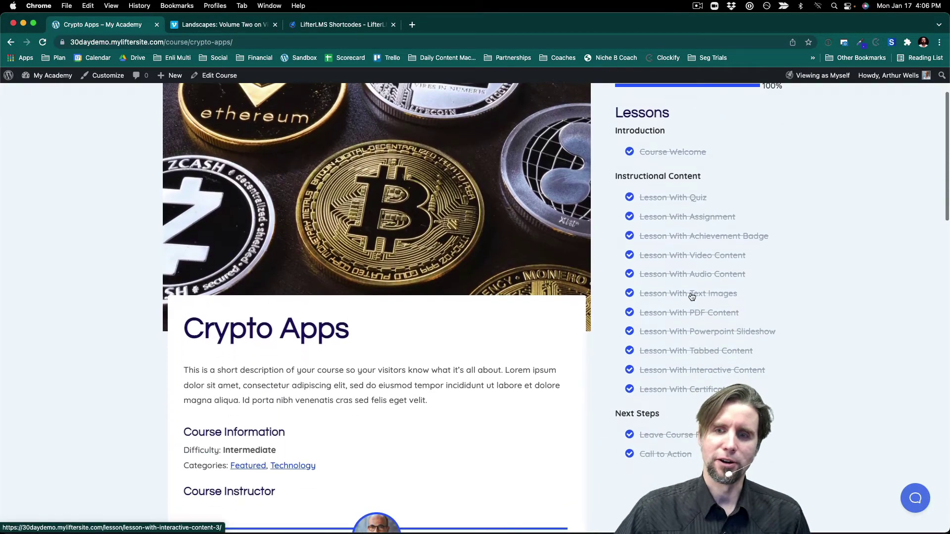
pyautogui.scroll(3, 691, 297)
pyautogui.click(620, 103)
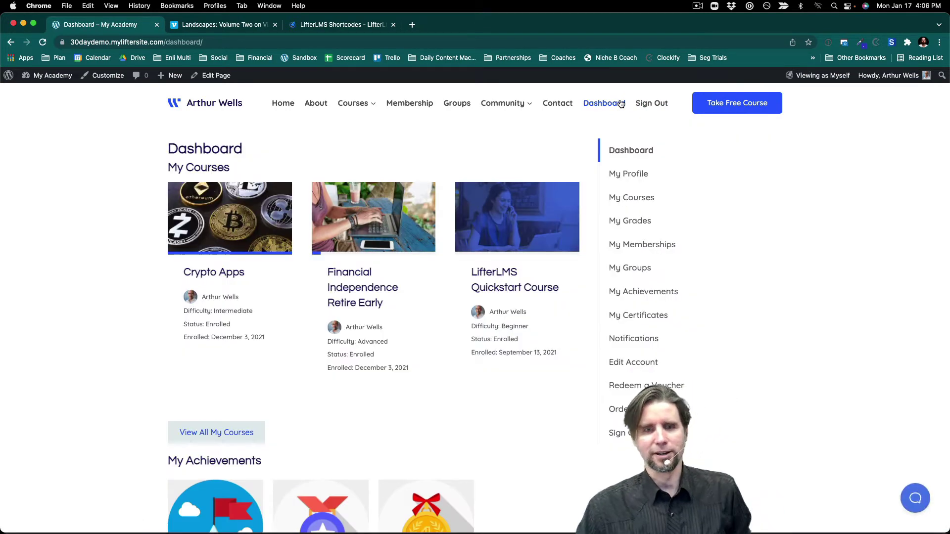
# Step: Complete the What is LifterLMS? lesson of the Quickstart Course and dismiss the completion notice
pyautogui.click(496, 296)
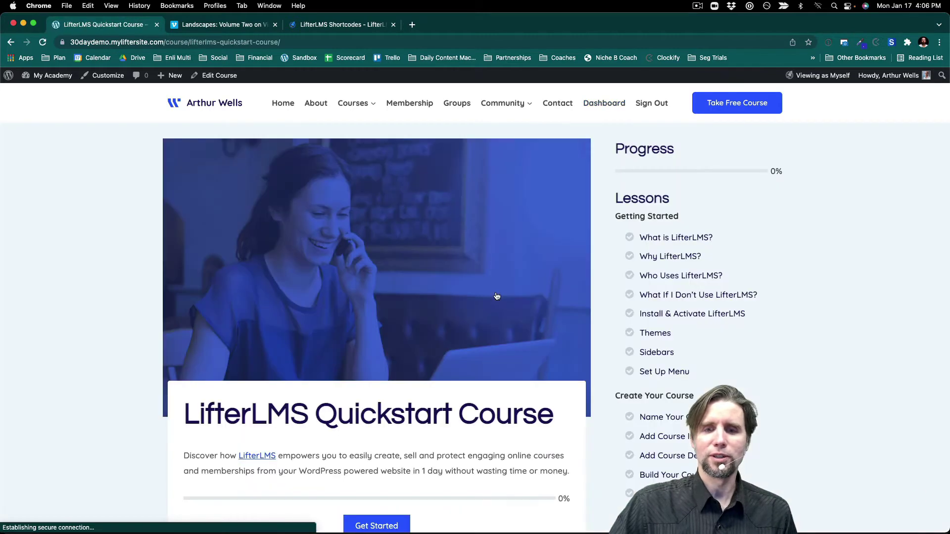
pyautogui.scroll(-2, 497, 296)
pyautogui.scroll(-3, 445, 334)
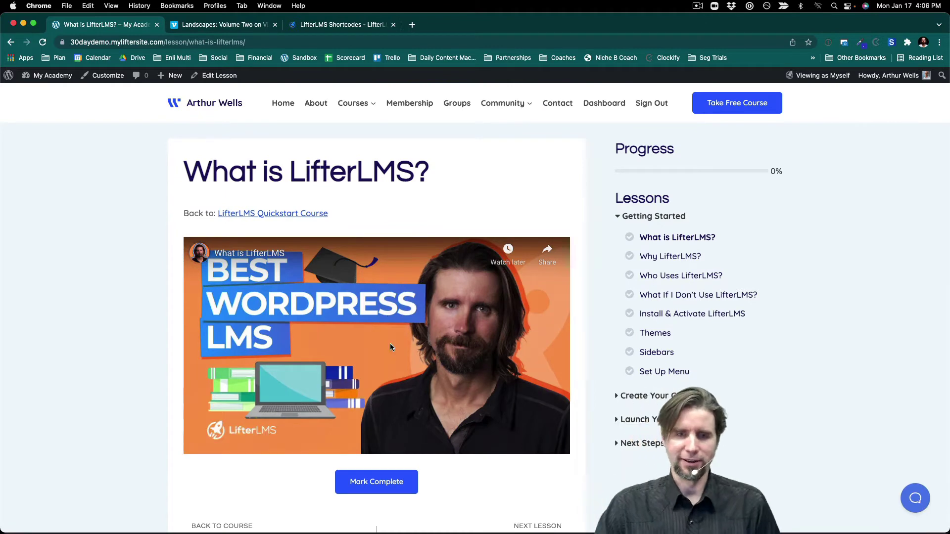
pyautogui.click(389, 348)
pyautogui.click(199, 443)
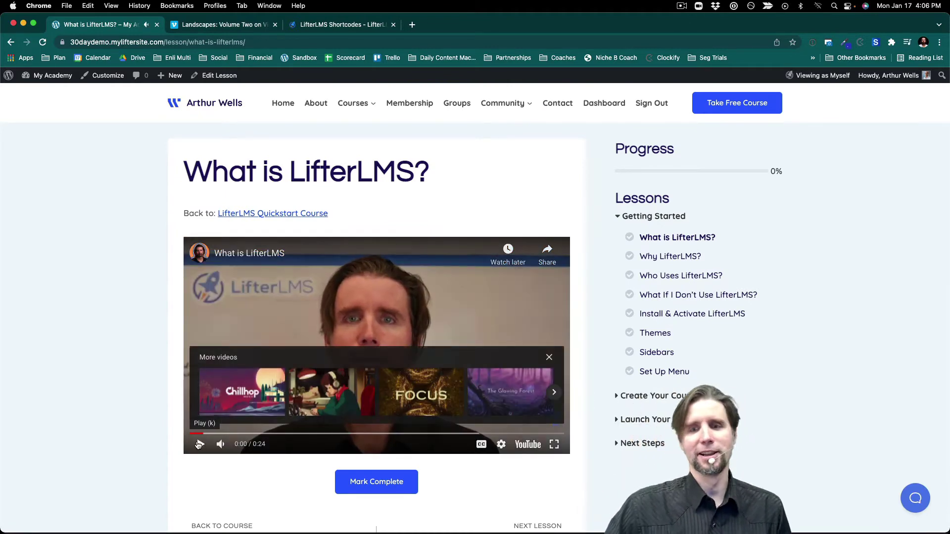
pyautogui.click(336, 489)
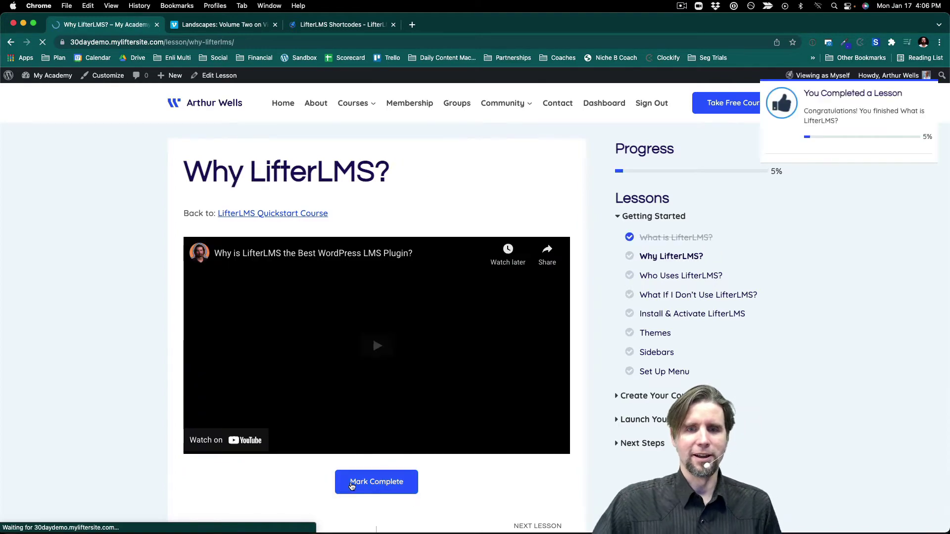
pyautogui.moveTo(853, 119)
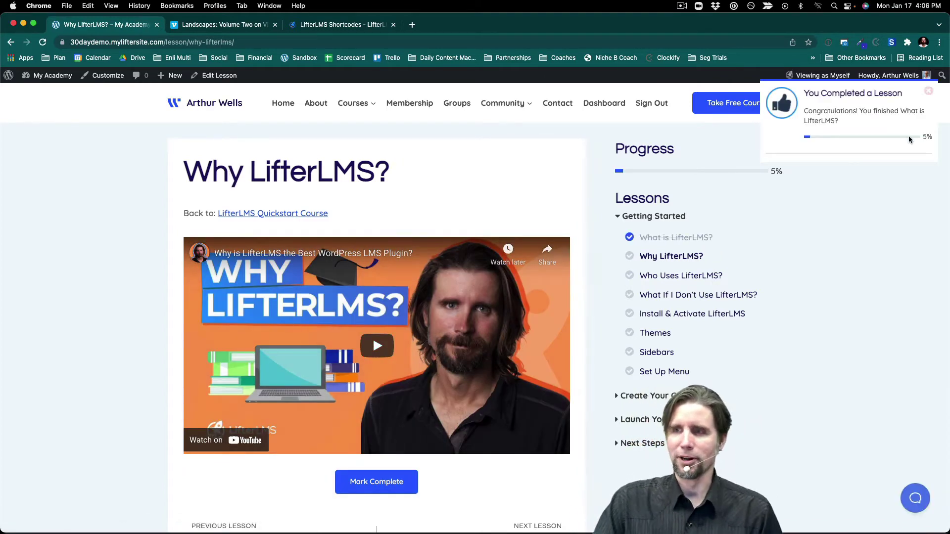
pyautogui.click(929, 89)
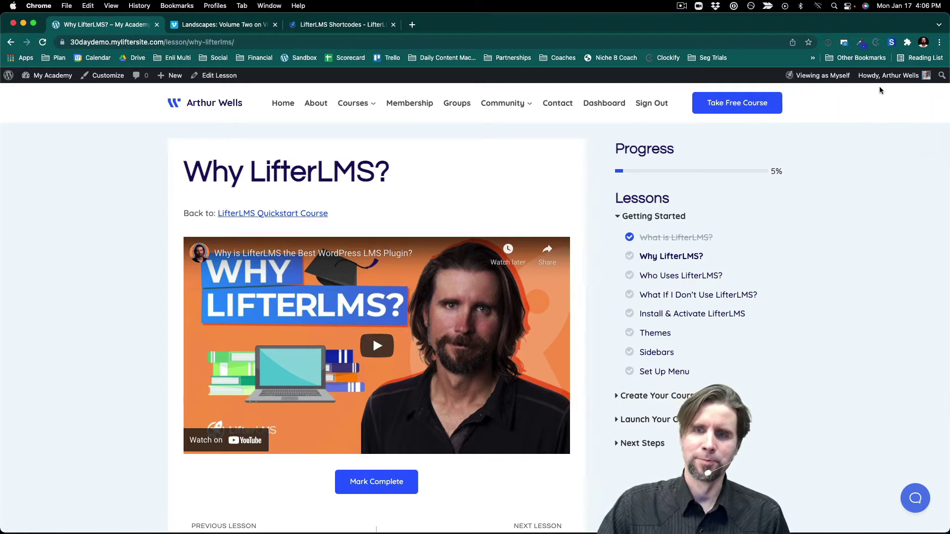
# Step: Go to the archive listing all courses
pyautogui.click(340, 108)
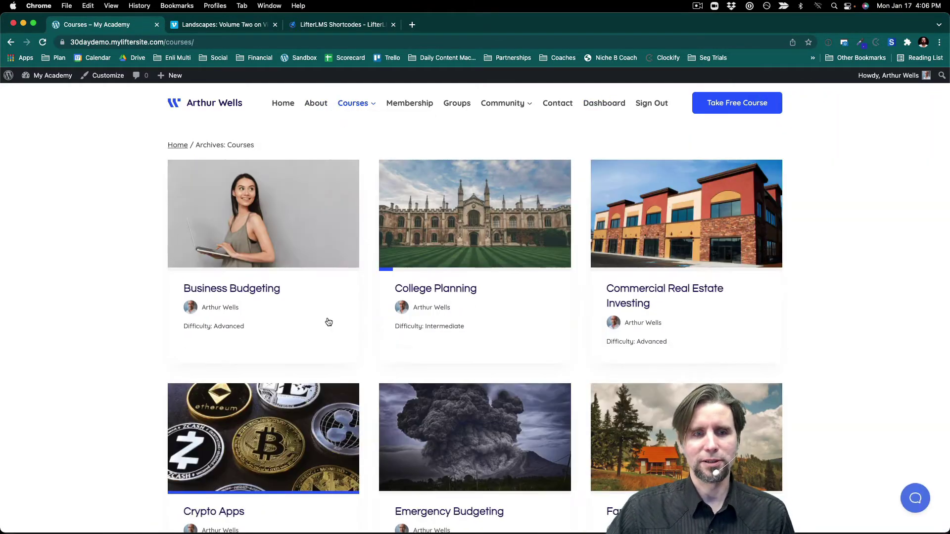
pyautogui.scroll(-6, 329, 321)
pyautogui.scroll(-3, 328, 322)
pyautogui.scroll(-4, 329, 321)
pyautogui.scroll(4, 329, 321)
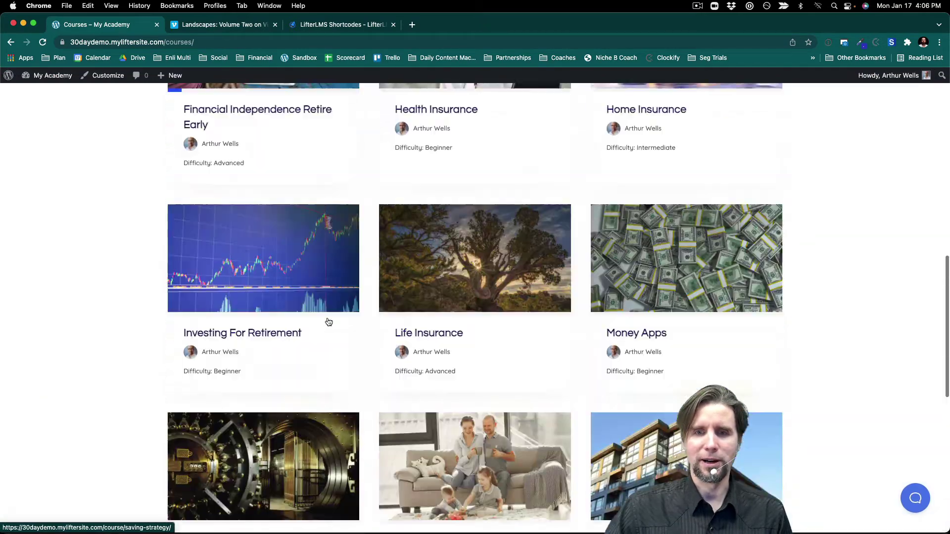
pyautogui.scroll(4, 328, 321)
pyautogui.scroll(3, 327, 319)
pyautogui.scroll(1, 326, 322)
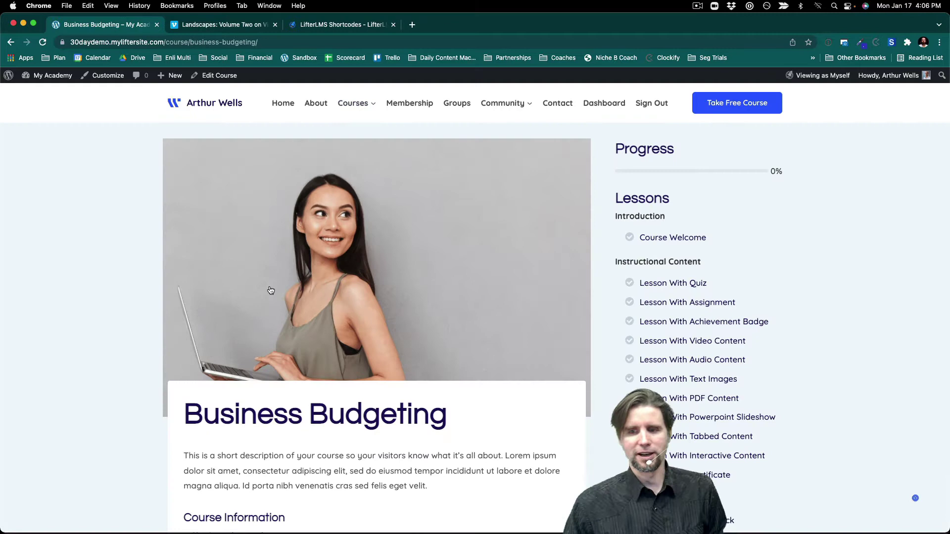
pyautogui.scroll(-2, 271, 290)
pyautogui.scroll(-3, 270, 290)
pyautogui.scroll(-2, 270, 290)
pyautogui.scroll(-2, 271, 289)
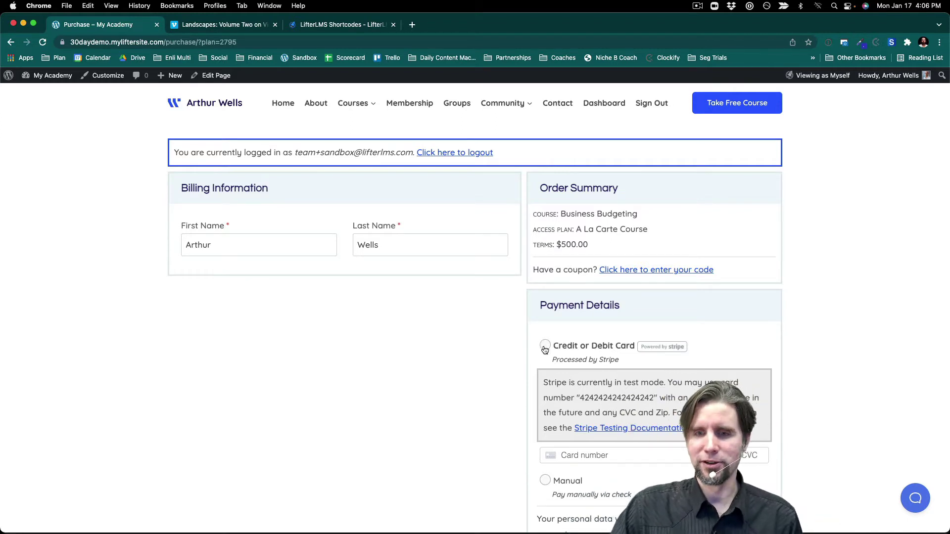
pyautogui.scroll(-1, 555, 445)
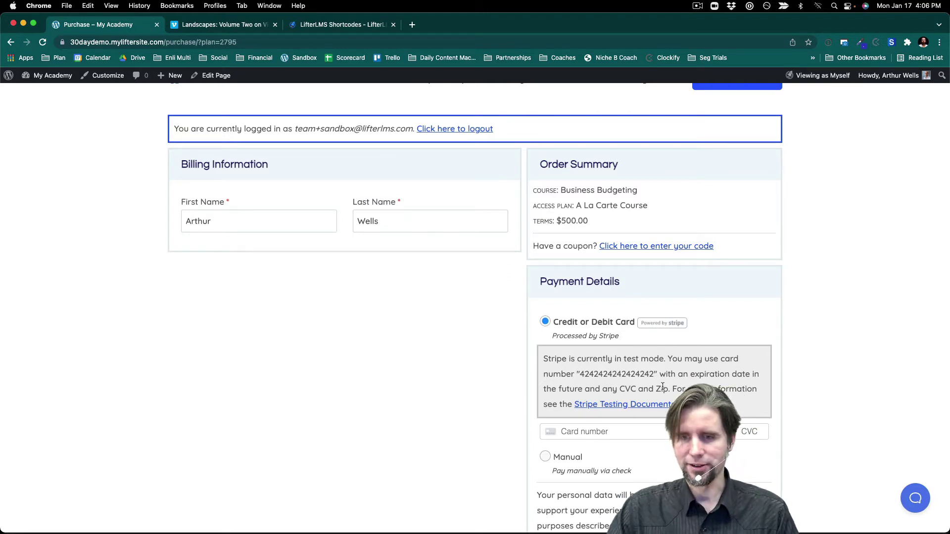
# Step: Fill the Card number field with the Stripe test card number copied from the notice
pyautogui.moveTo(653, 374); pyautogui.dragTo(580, 373)
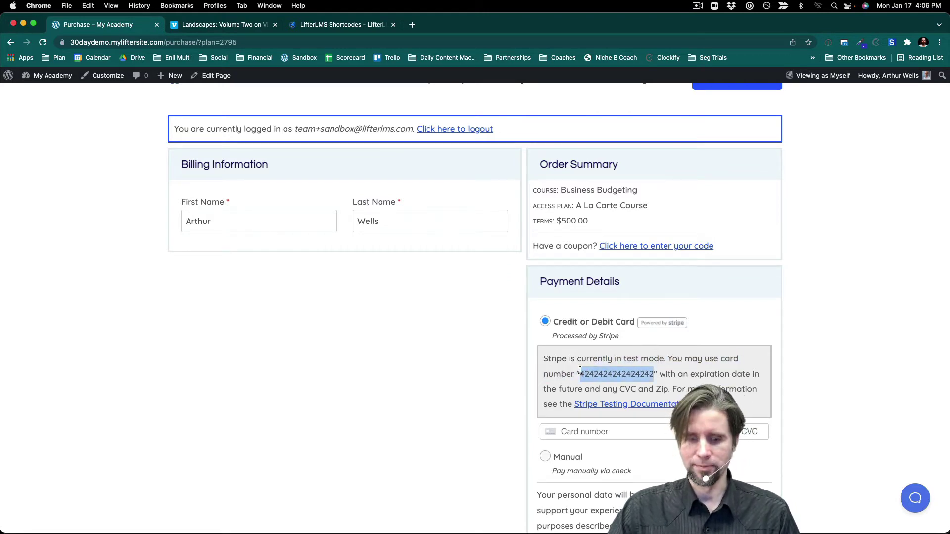
pyautogui.click(565, 431)
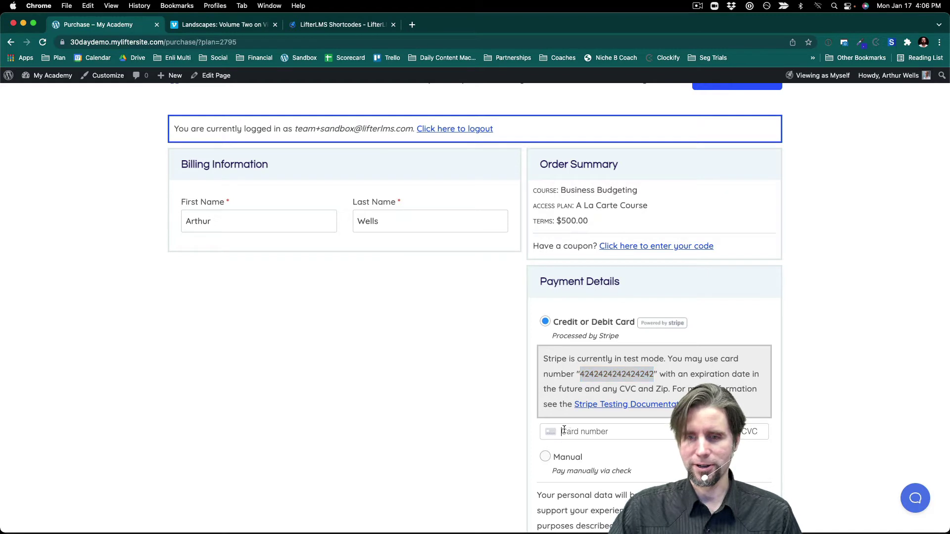
pyautogui.press('super+v')
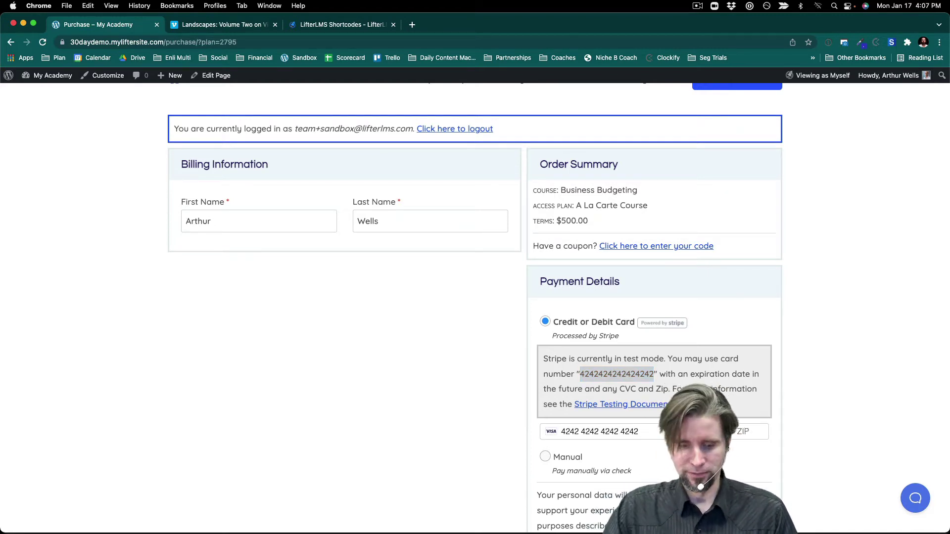
pyautogui.write('1234')
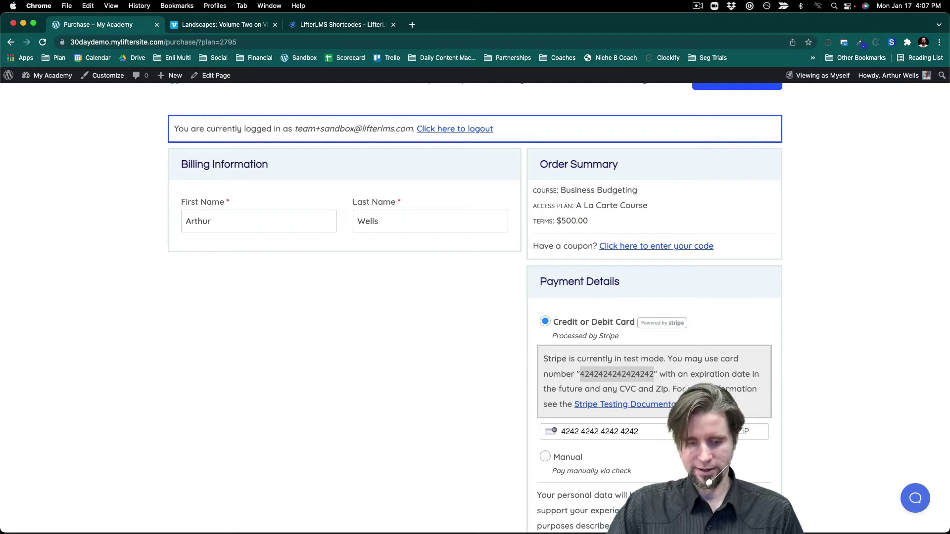
pyautogui.write('12312345')
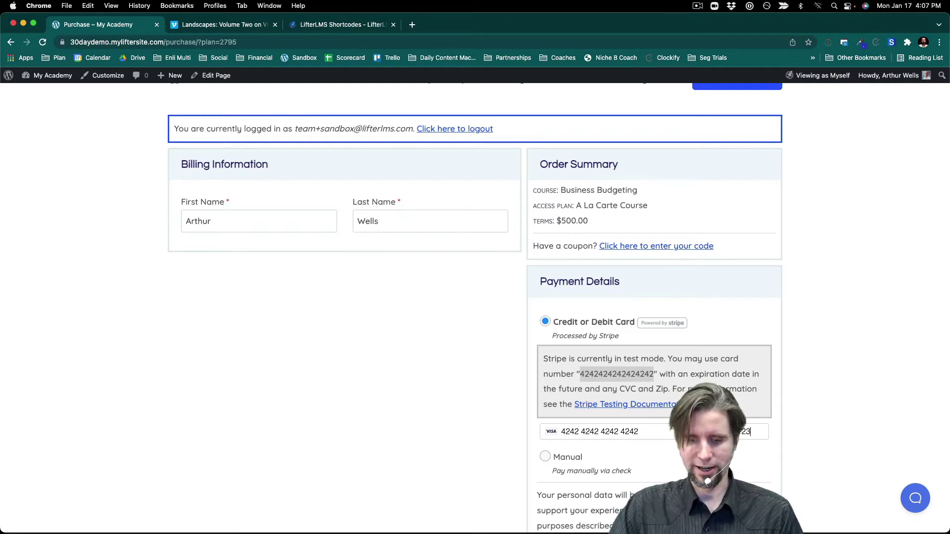
pyautogui.scroll(-5, 729, 440)
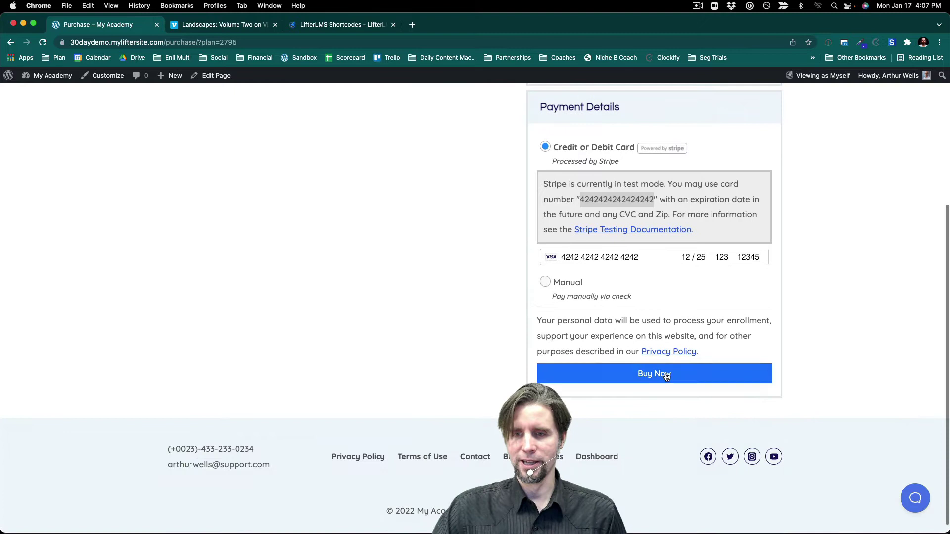
# Step: Buy the course, dismiss the enrollment success notice and enter the Course Welcome lesson
pyautogui.click(664, 374)
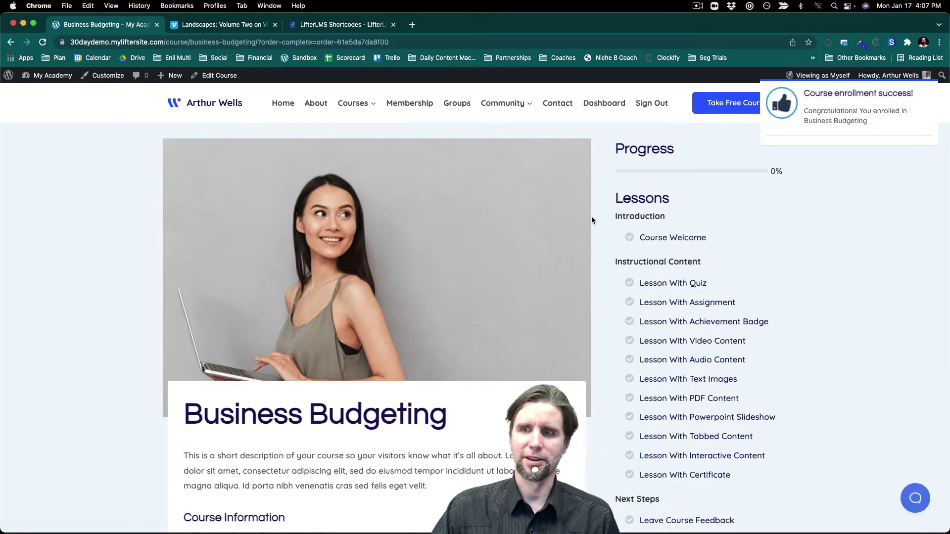
pyautogui.click(928, 91)
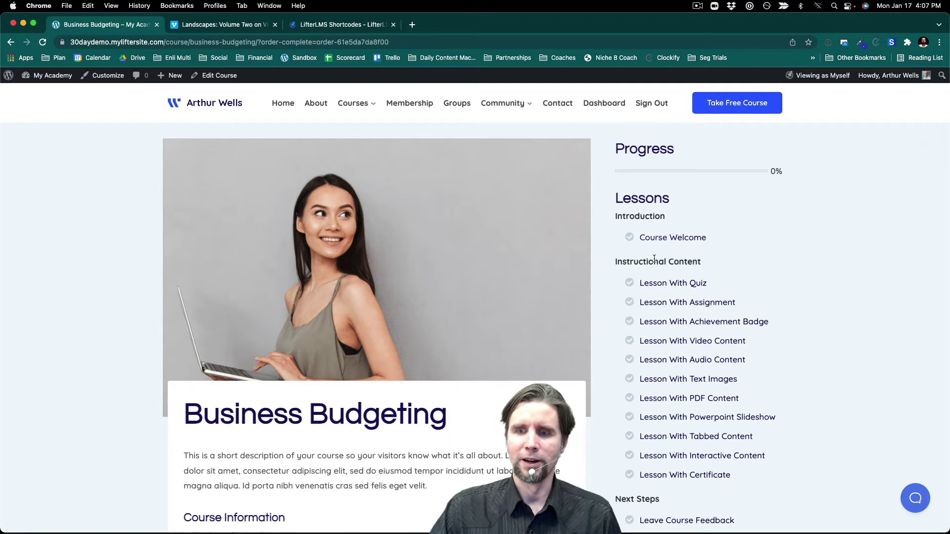
pyautogui.click(652, 239)
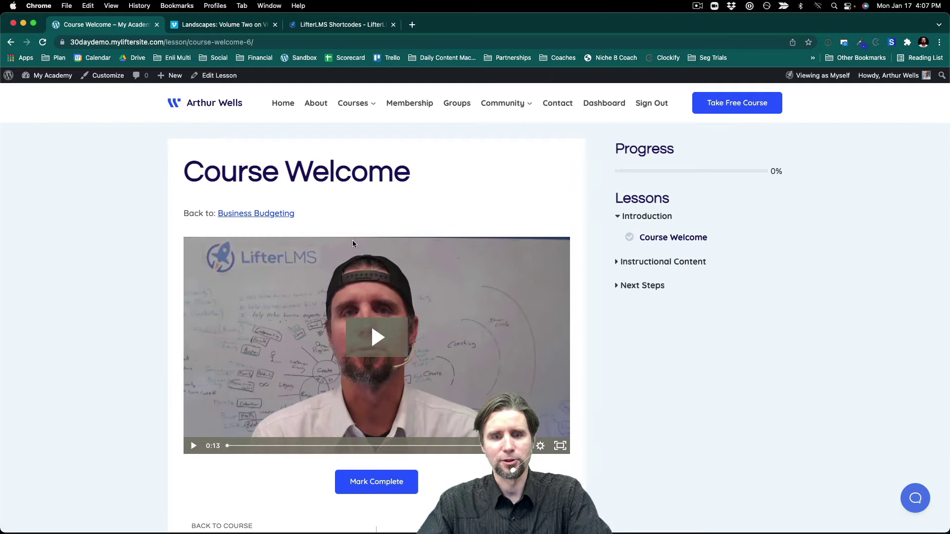
pyautogui.scroll(-2, 352, 240)
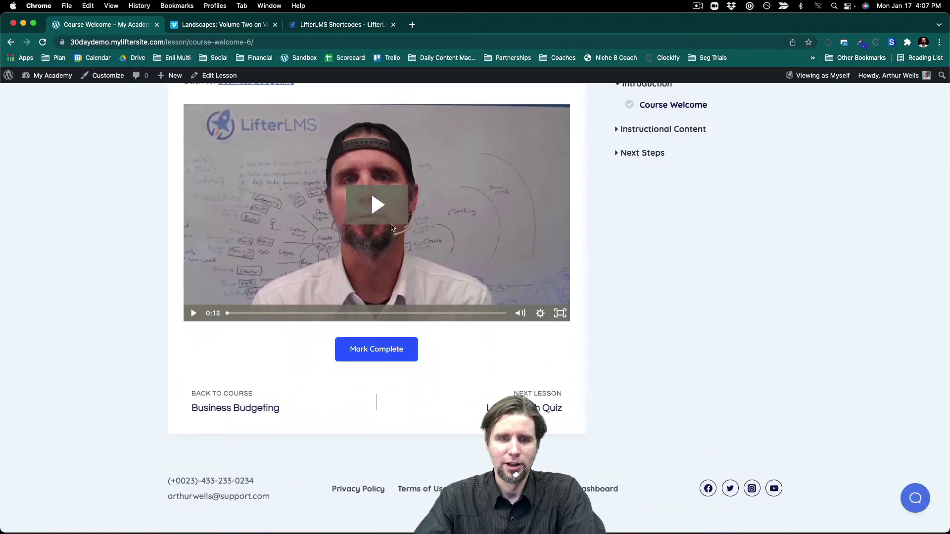
# Step: Play the welcome video and mark the Course Welcome lesson complete
pyautogui.click(392, 227)
pyautogui.click(372, 349)
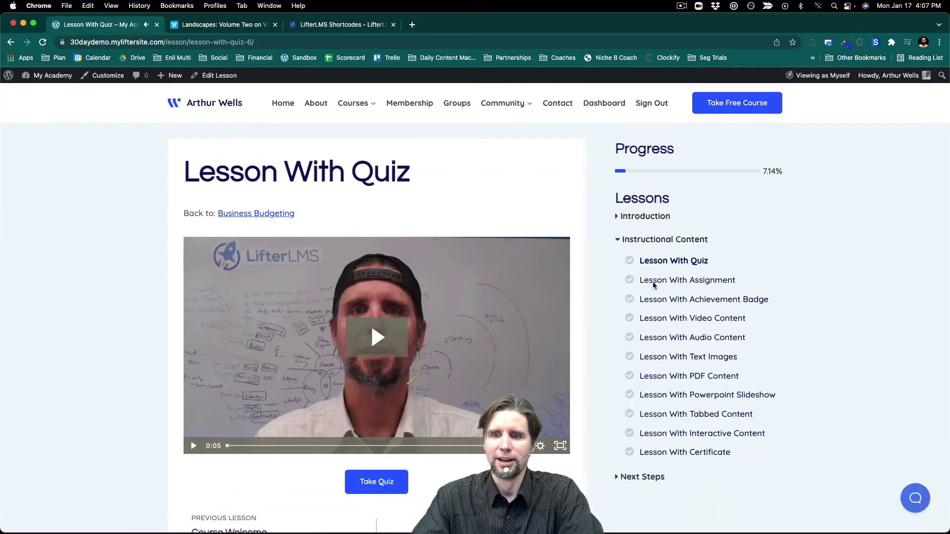
pyautogui.scroll(-1, 436, 373)
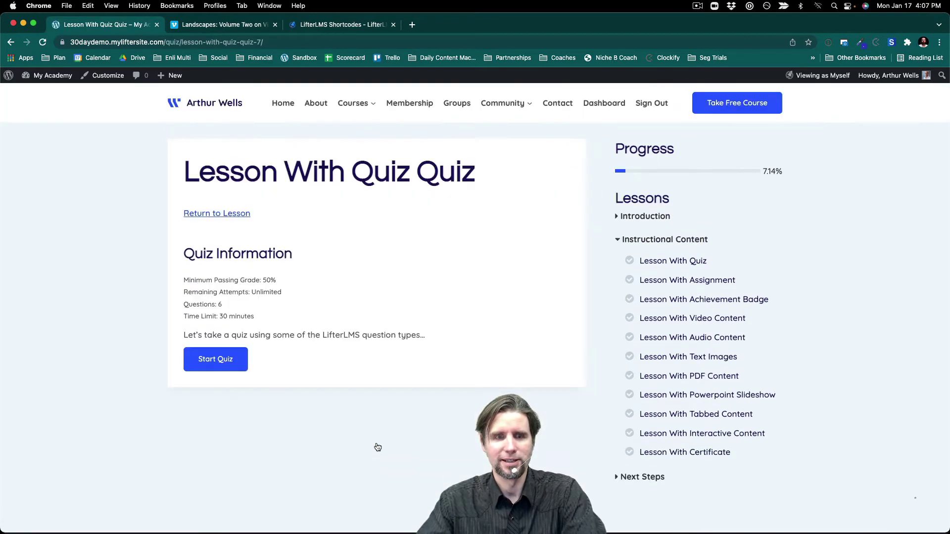
# Step: Answer the quiz's first two questions (10, True), then abandon it for the courses archive
pyautogui.click(229, 359)
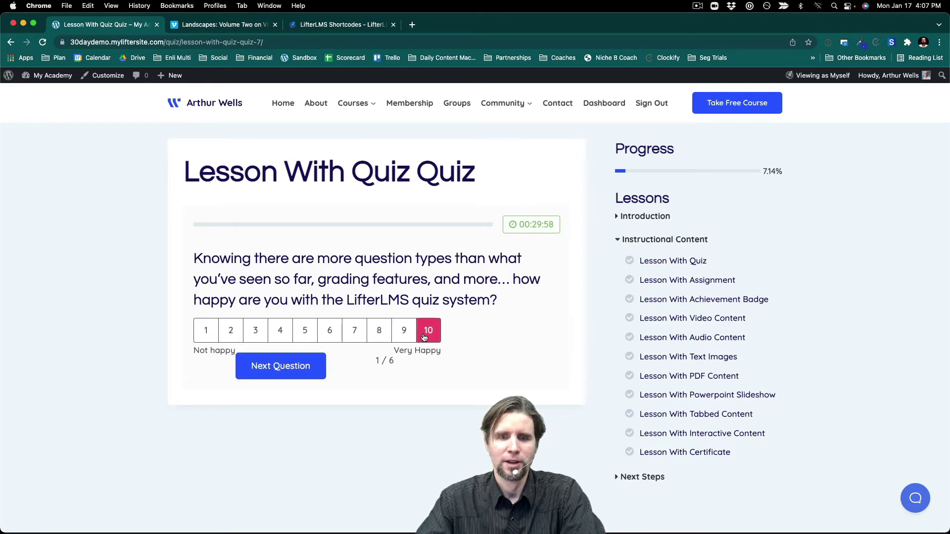
pyautogui.click(294, 364)
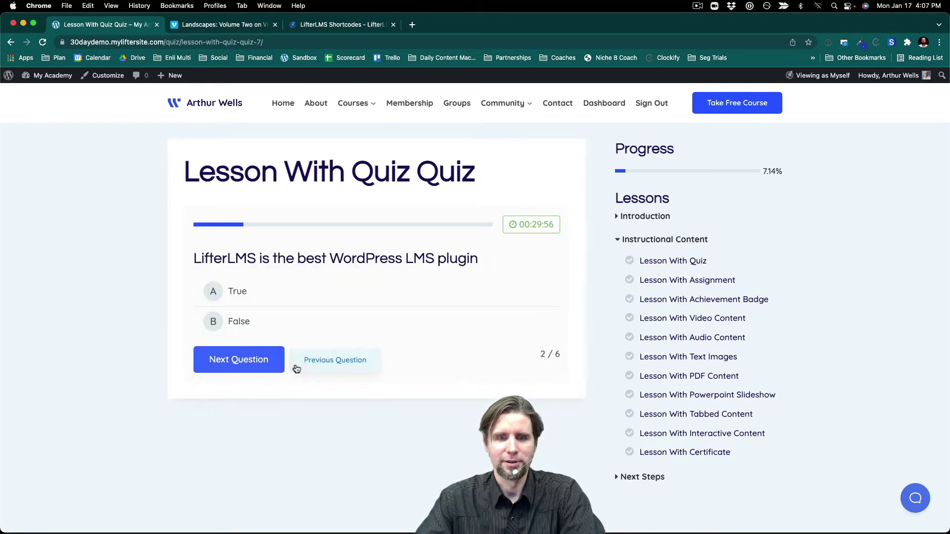
pyautogui.click(236, 316)
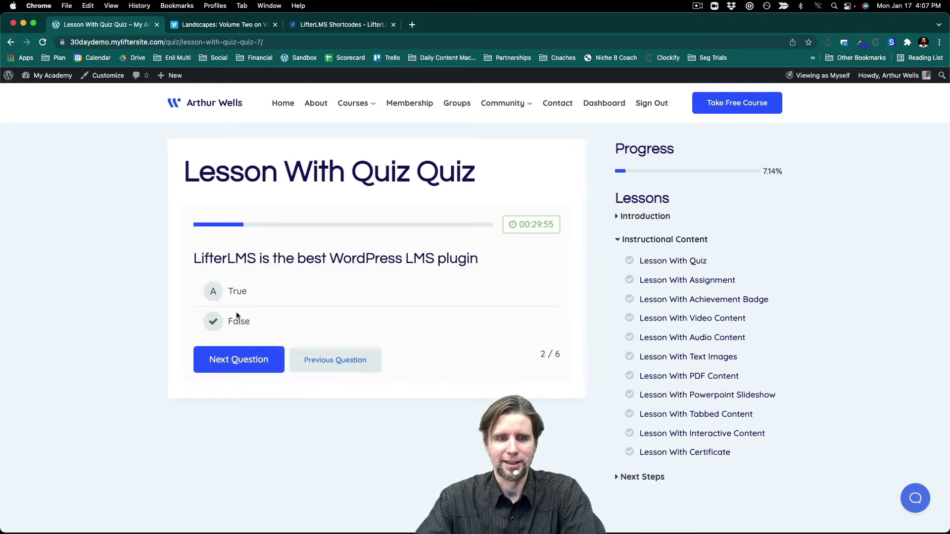
pyautogui.click(261, 360)
pyautogui.moveTo(354, 103)
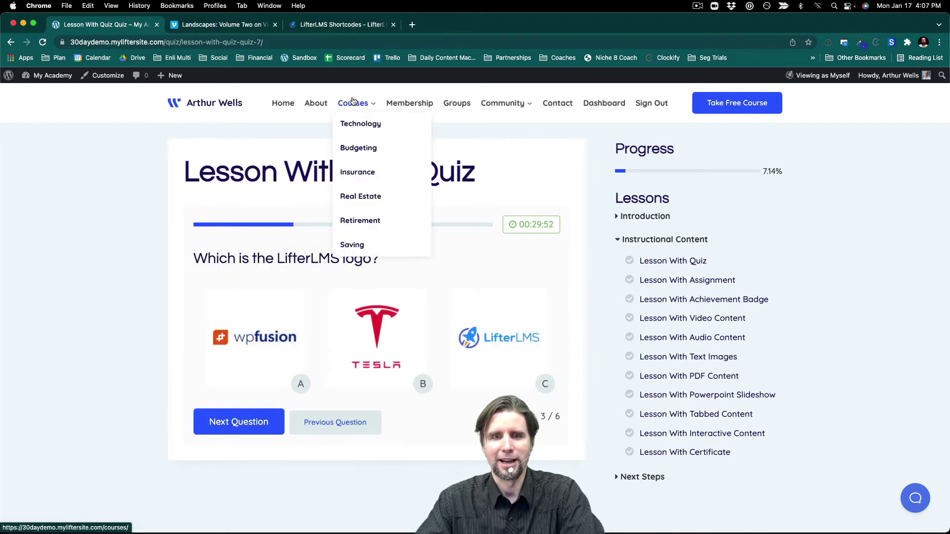
pyautogui.click(352, 101)
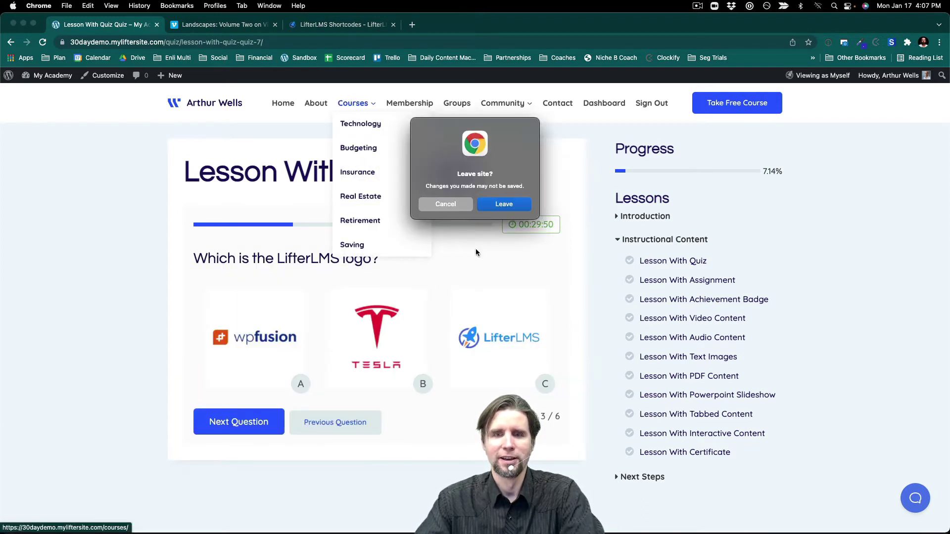
pyautogui.click(486, 207)
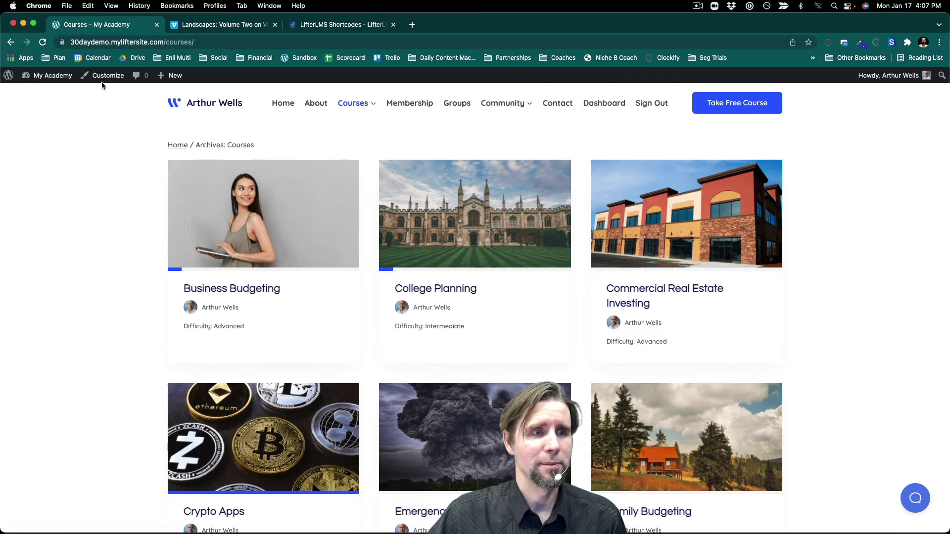
# Step: Enter the WordPress admin dashboard and its installed plugins list
pyautogui.moveTo(52, 75)
pyautogui.click(44, 95)
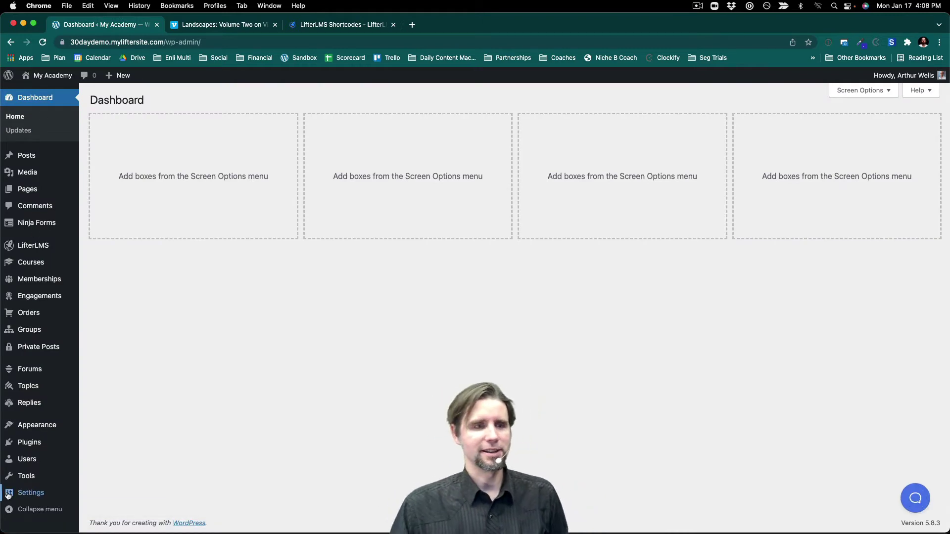
pyautogui.moveTo(29, 386)
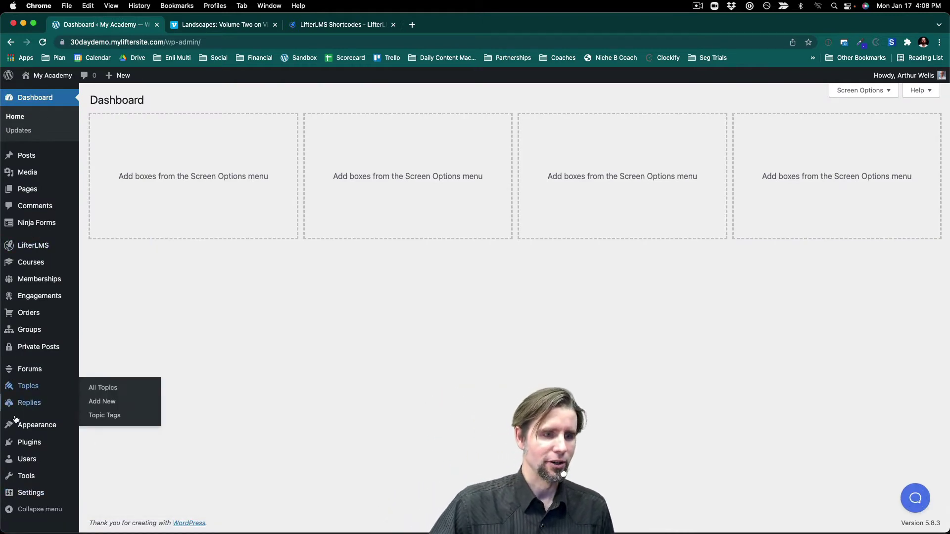
pyautogui.click(19, 442)
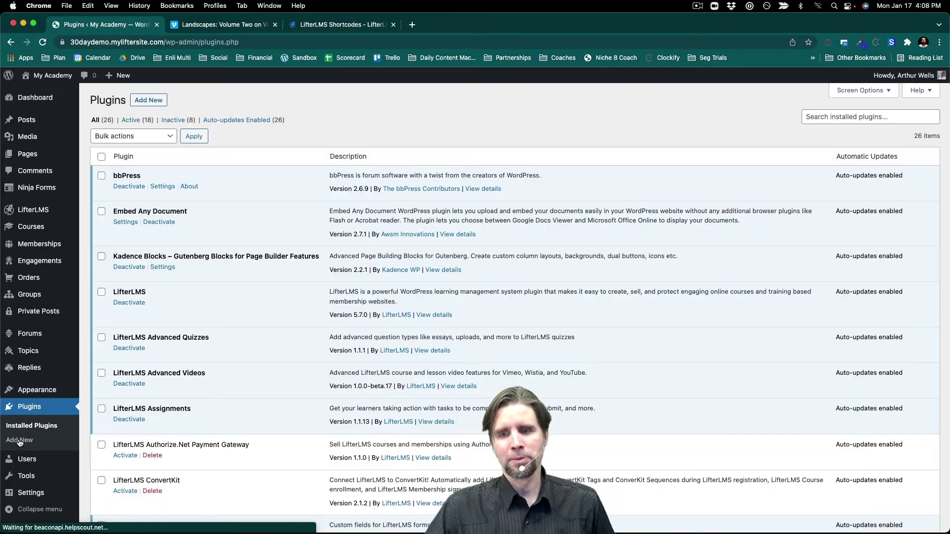
pyautogui.scroll(-2, 242, 235)
pyautogui.scroll(-2, 241, 236)
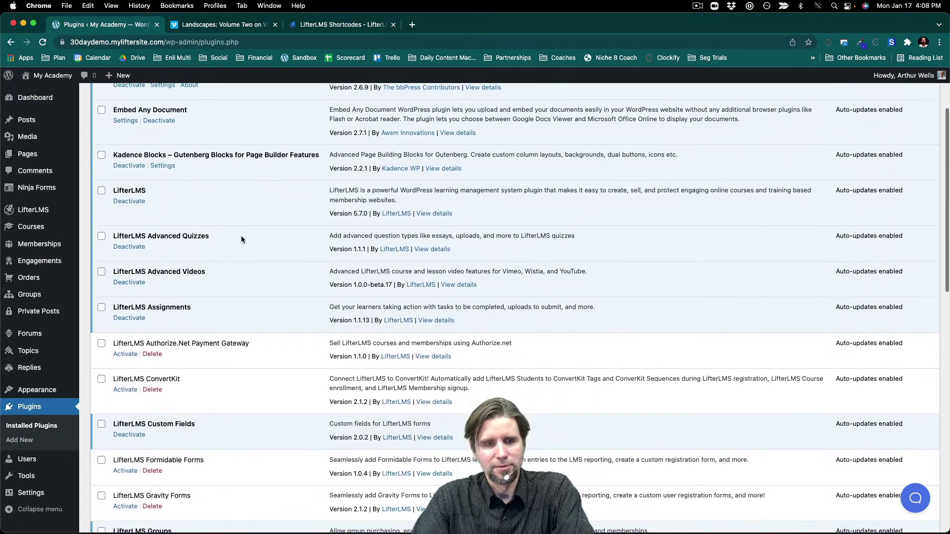
pyautogui.scroll(-3, 244, 149)
pyautogui.scroll(-5, 246, 460)
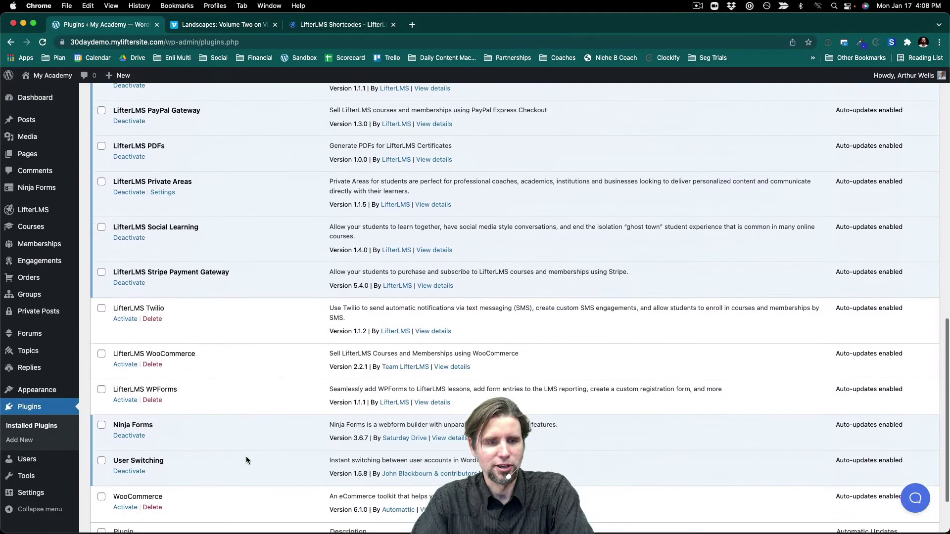
pyautogui.scroll(-2, 246, 461)
pyautogui.scroll(3, 245, 460)
pyautogui.scroll(2, 247, 460)
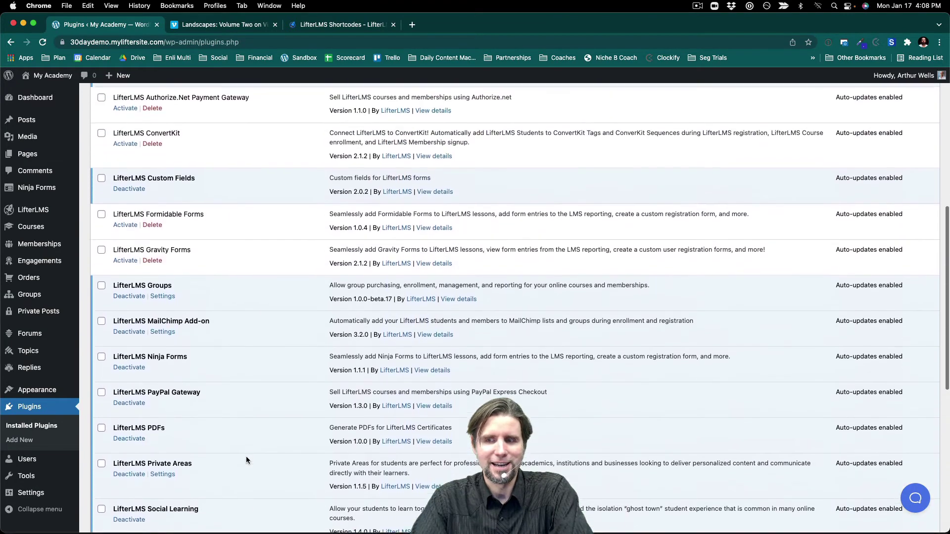
pyautogui.scroll(1, 247, 460)
pyautogui.scroll(1, 246, 461)
pyautogui.scroll(2, 247, 460)
pyautogui.scroll(1, 246, 456)
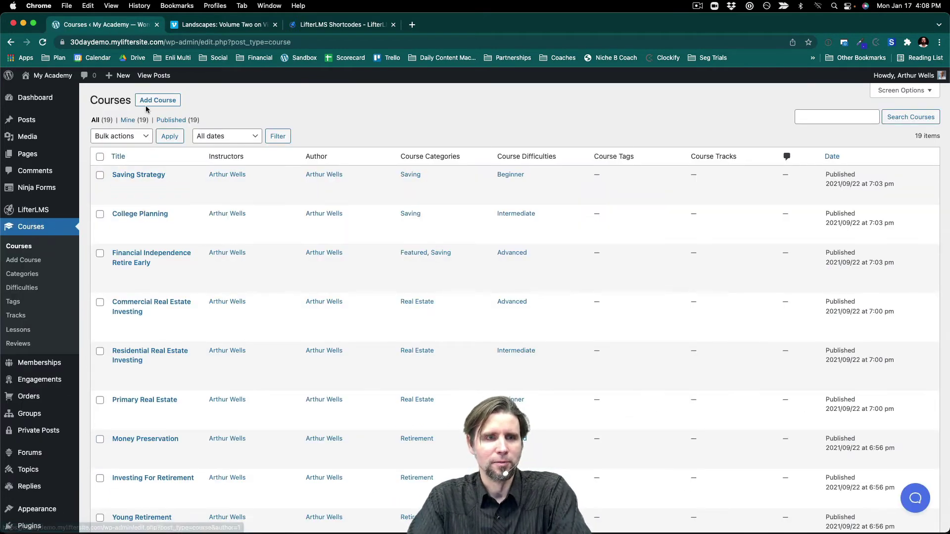
# Step: Add a course titled Test Course in the block editor and publish it live
pyautogui.click(146, 104)
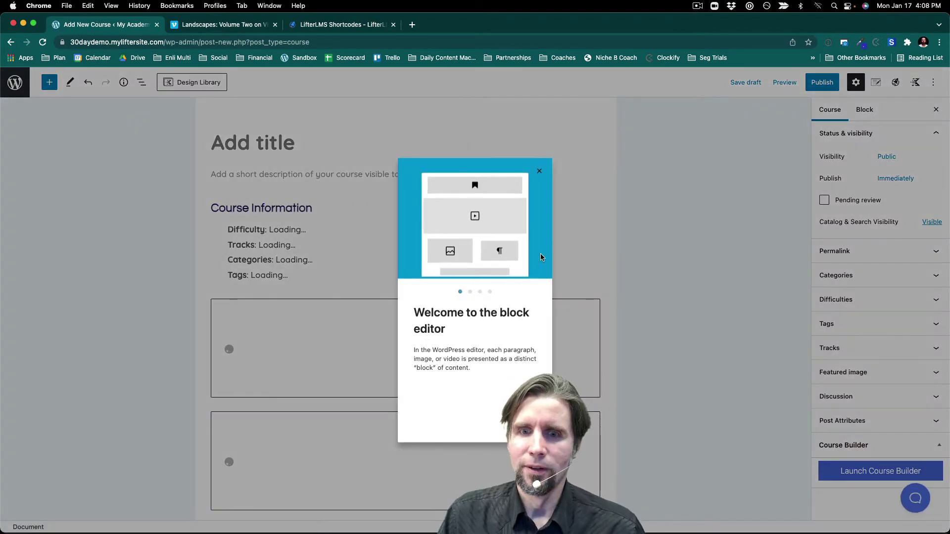
pyautogui.click(539, 171)
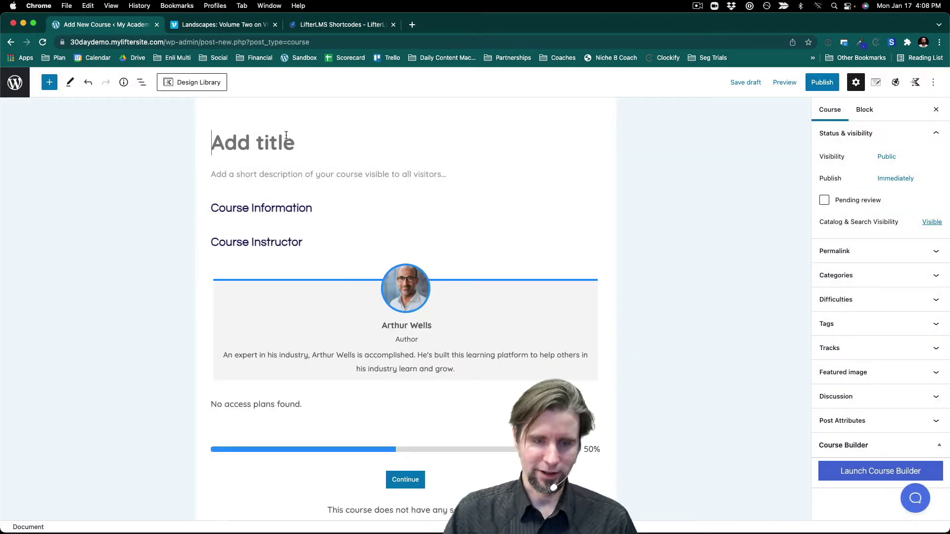
pyautogui.write('Test Cou')
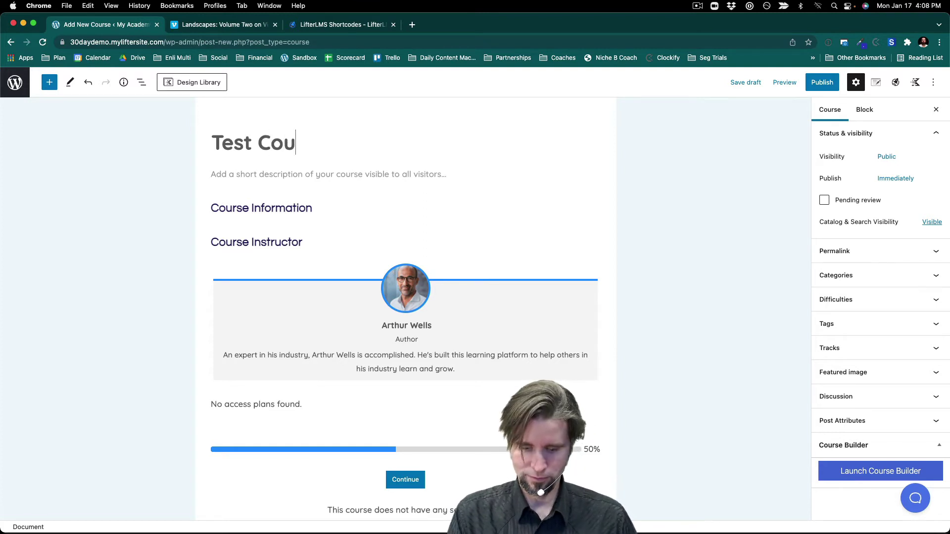
pyautogui.write('rse')
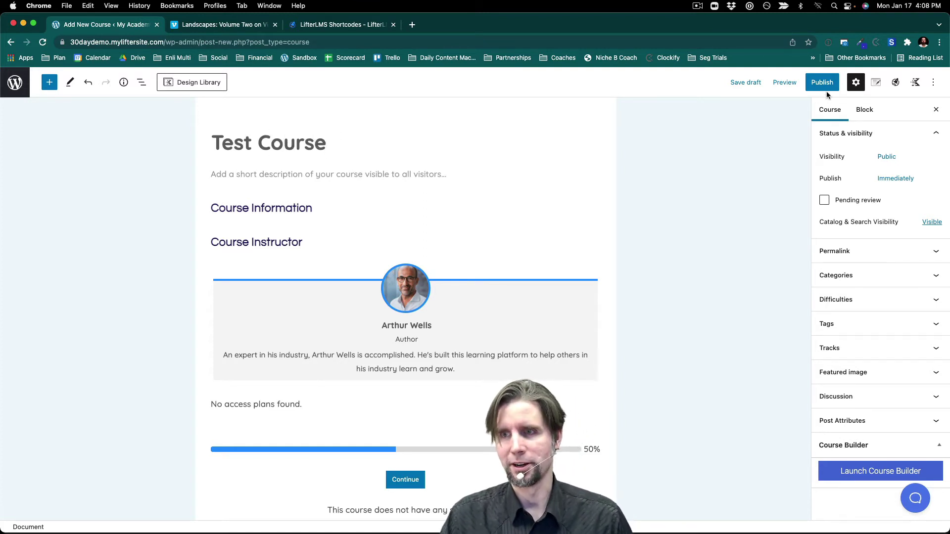
pyautogui.click(826, 91)
pyautogui.click(827, 88)
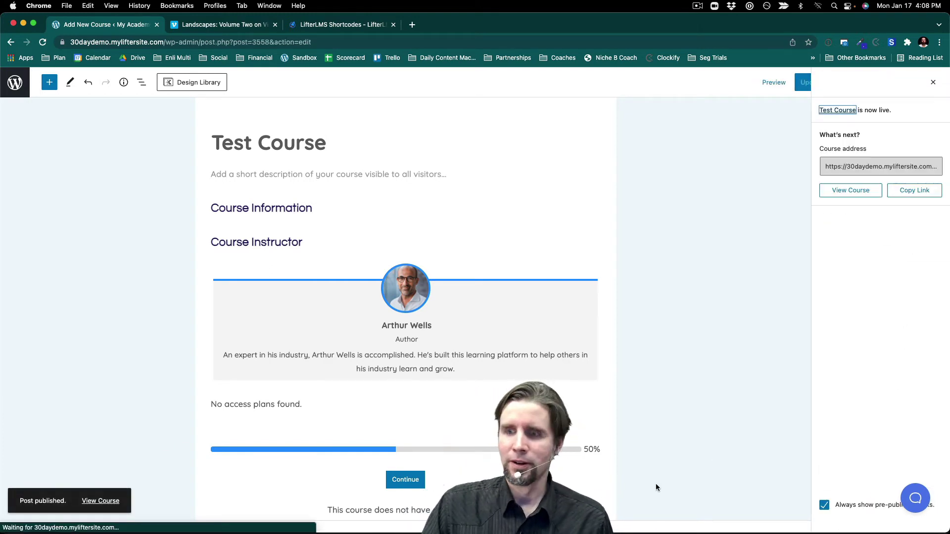
pyautogui.click(934, 82)
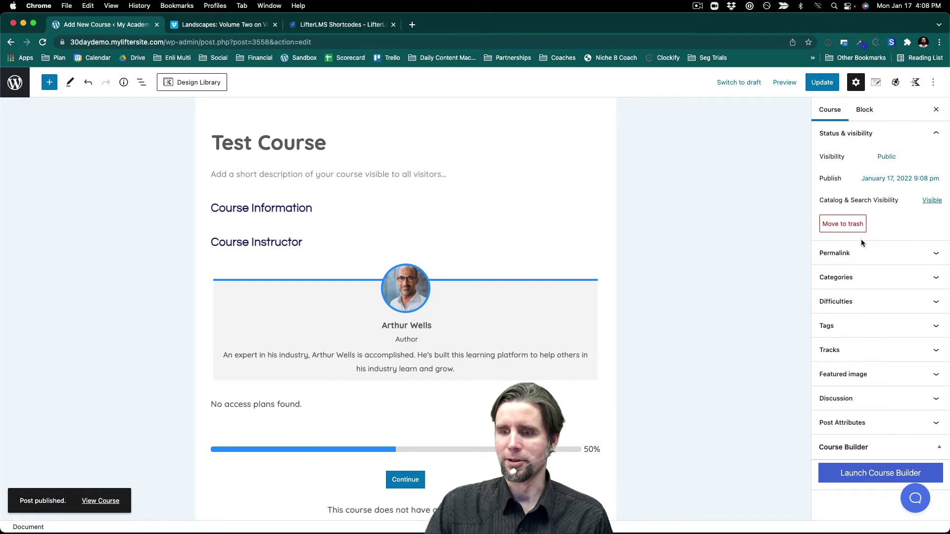
# Step: Build three sections of three new lessons each in Course Builder and save the outline
pyautogui.click(862, 475)
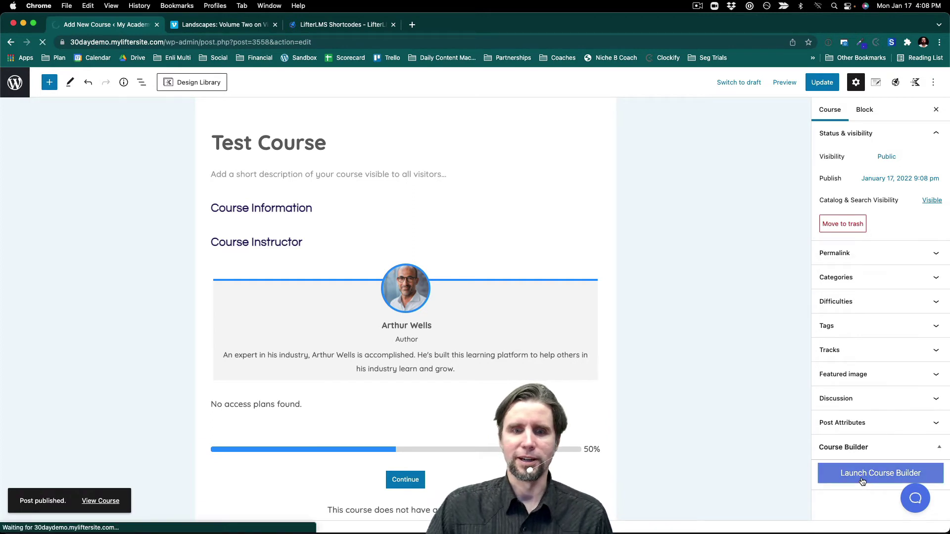
pyautogui.click(834, 123)
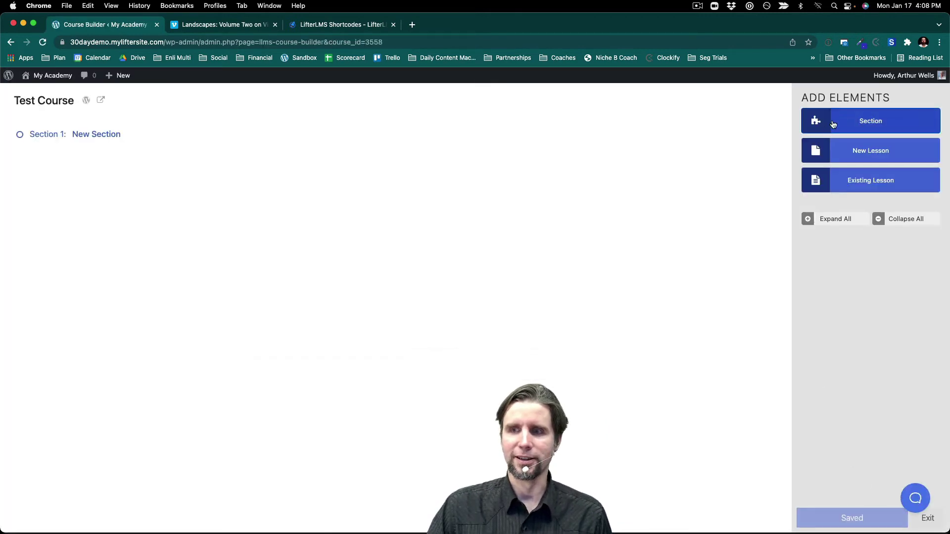
pyautogui.click(815, 151)
pyautogui.click(814, 151)
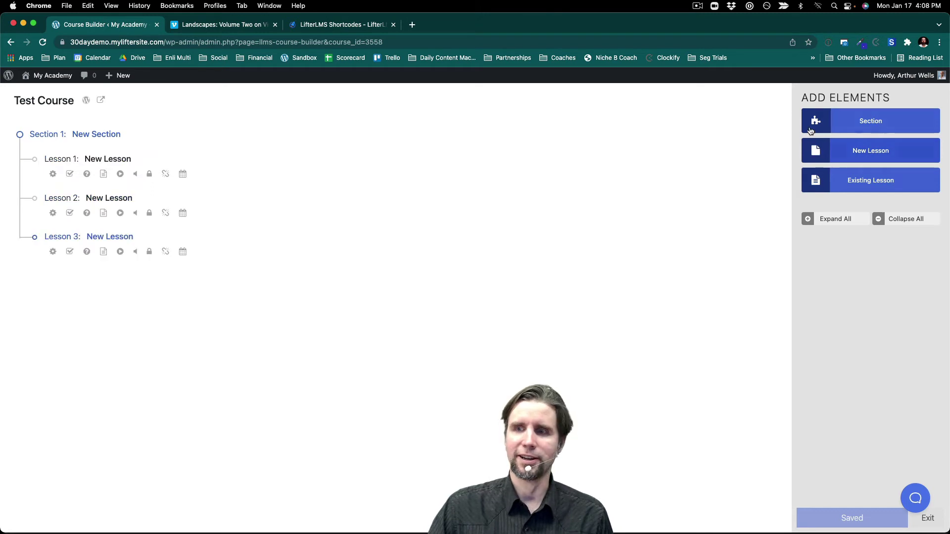
pyautogui.click(811, 123)
pyautogui.click(815, 150)
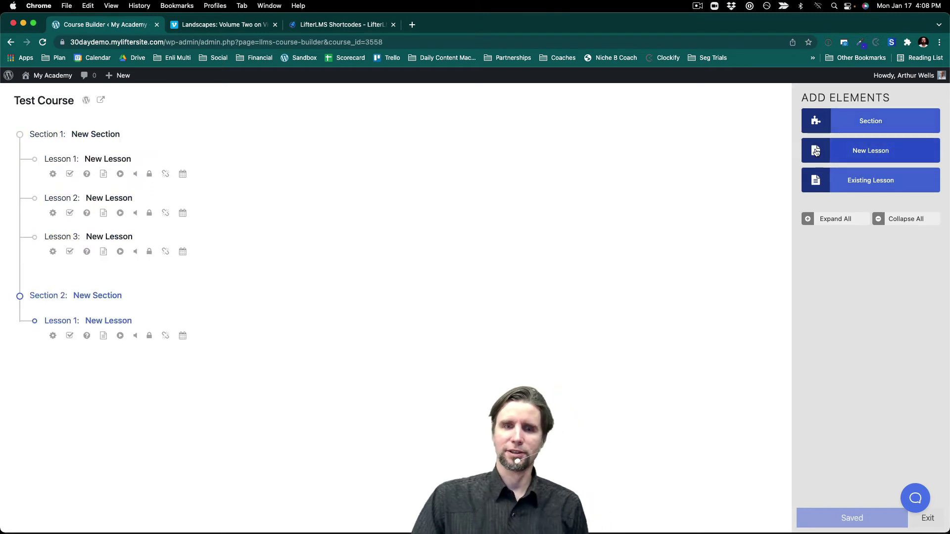
pyautogui.click(814, 150)
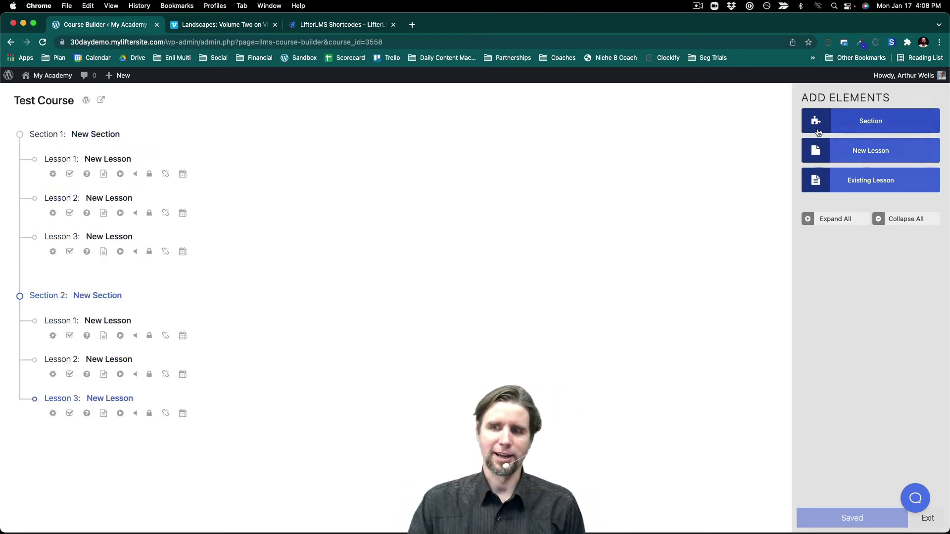
pyautogui.click(816, 126)
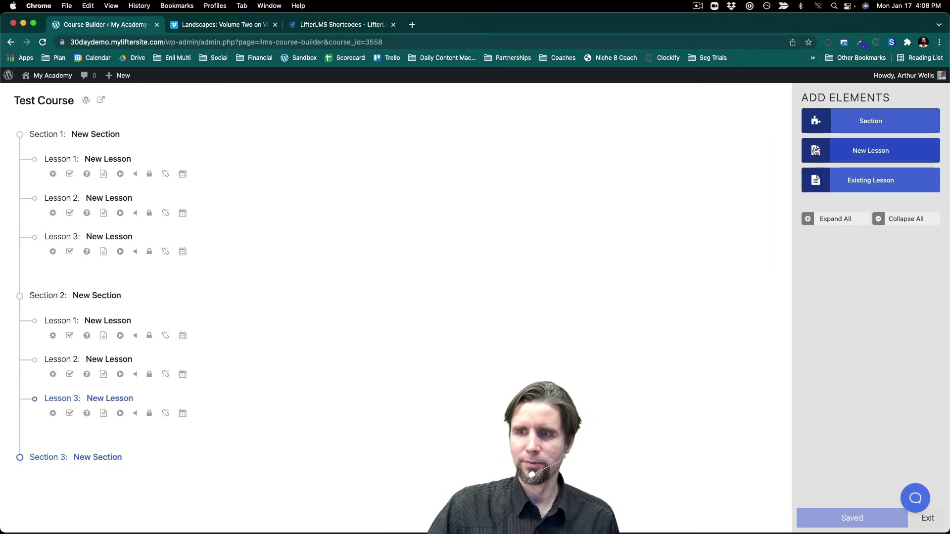
pyautogui.click(815, 150)
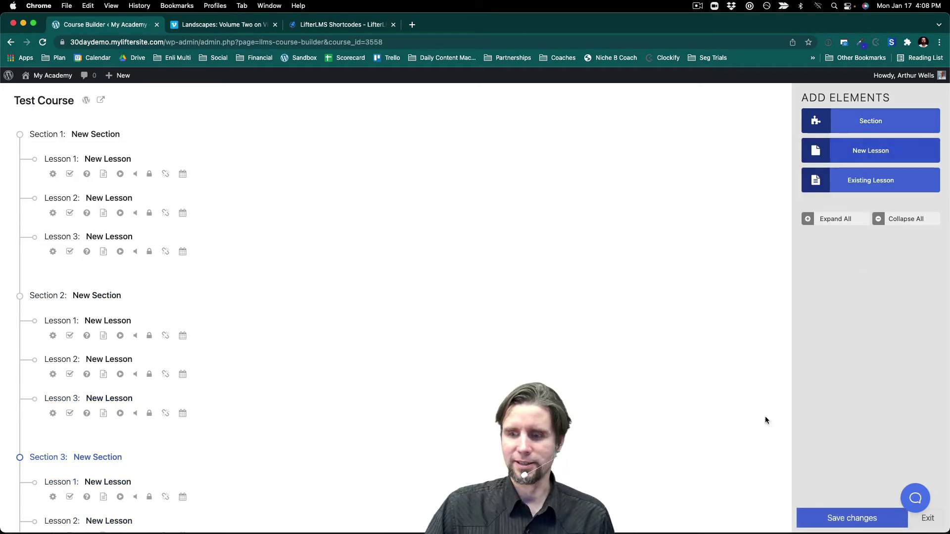
pyautogui.rightClick(806, 522)
pyautogui.click(806, 522)
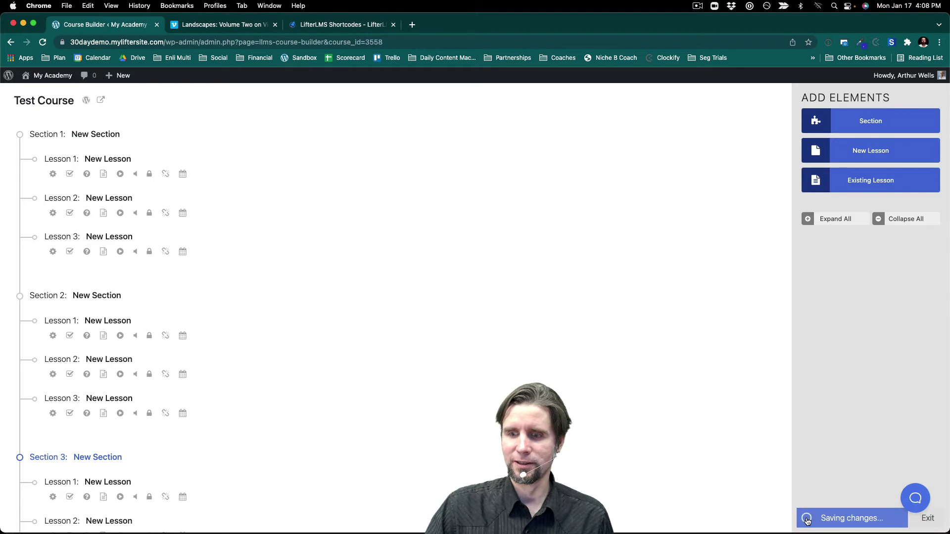
pyautogui.moveTo(100, 100)
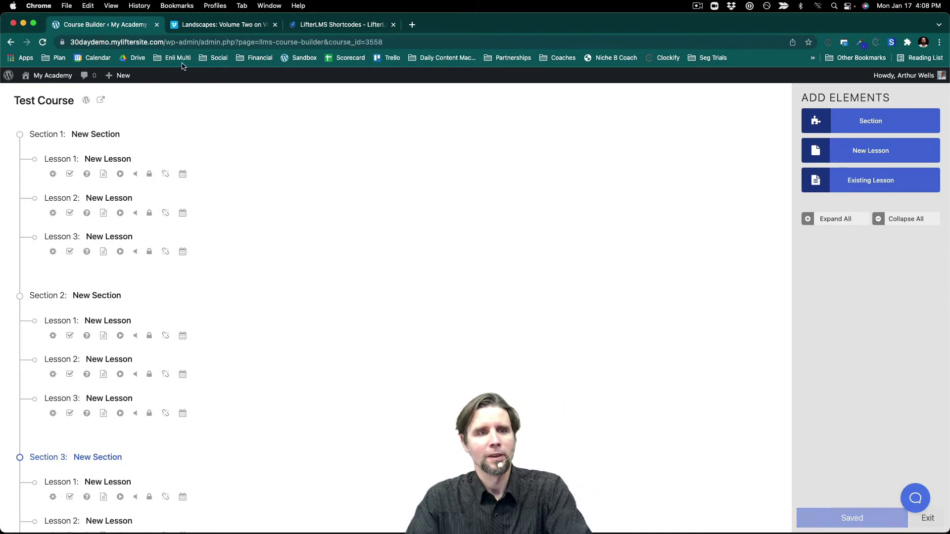
# Step: View the published Test Course page, then return to the admin Dashboard via My Academy
pyautogui.click(100, 100)
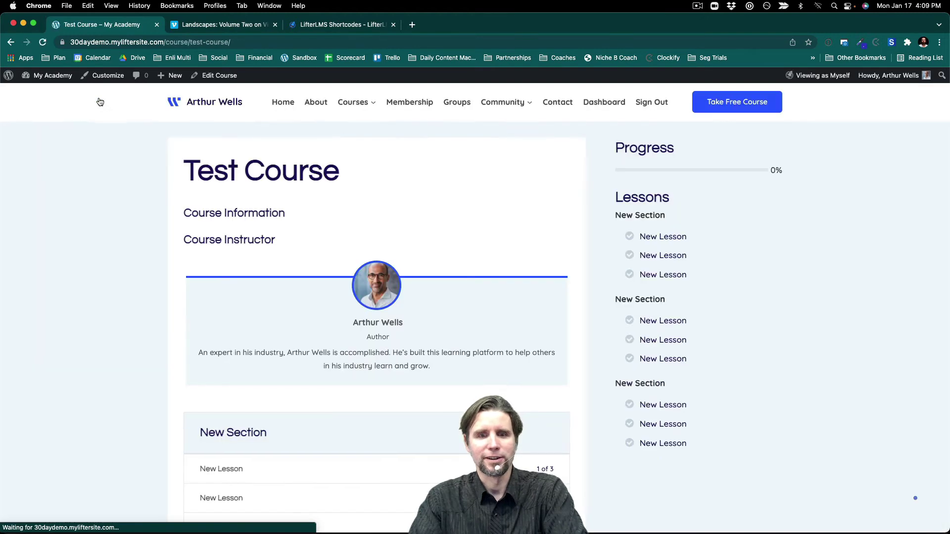
pyautogui.scroll(-5, 100, 102)
pyautogui.scroll(-5, 101, 102)
pyautogui.scroll(5, 100, 102)
pyautogui.scroll(3, 100, 102)
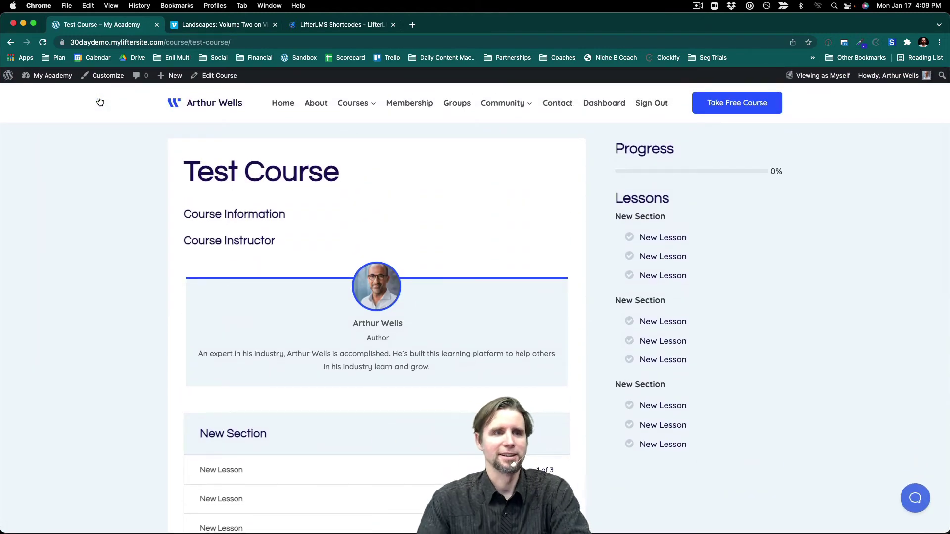
pyautogui.click(42, 91)
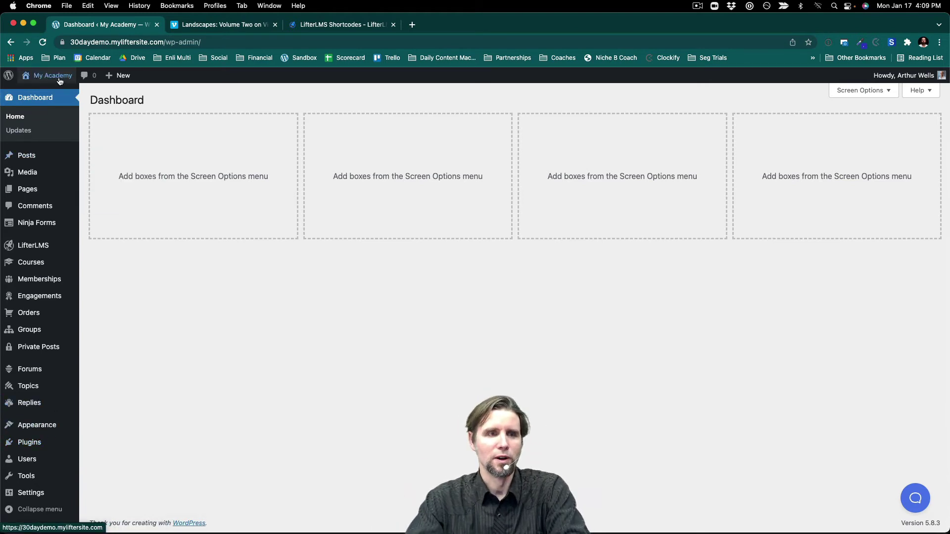
pyautogui.moveTo(52, 75)
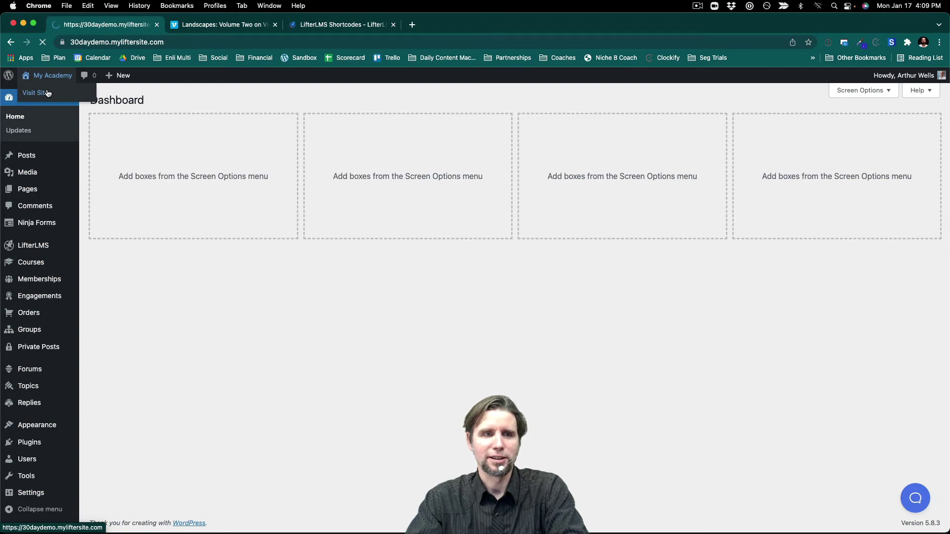
pyautogui.scroll(-4, 326, 258)
pyautogui.scroll(-1, 326, 257)
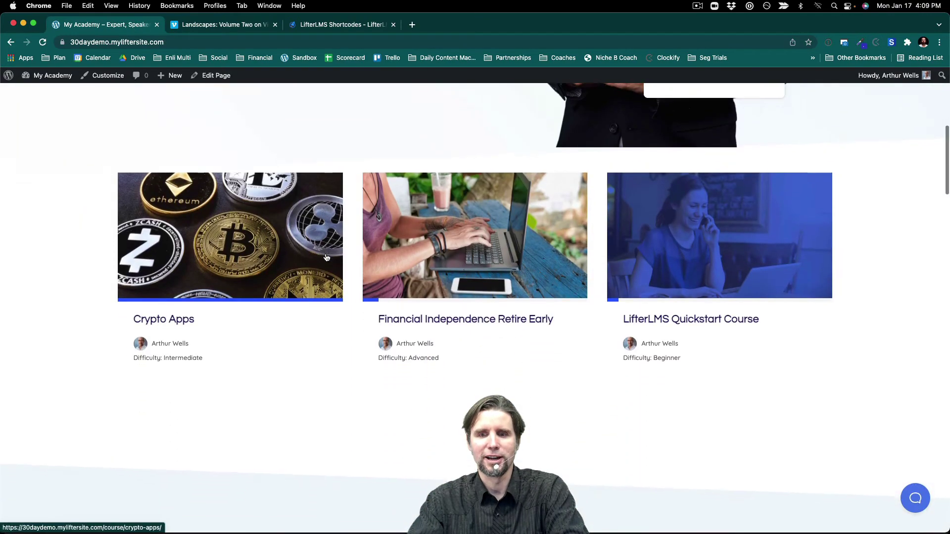
pyautogui.scroll(-3, 326, 257)
pyautogui.scroll(-6, 325, 257)
pyautogui.scroll(-6, 325, 257)
pyautogui.scroll(-5, 325, 257)
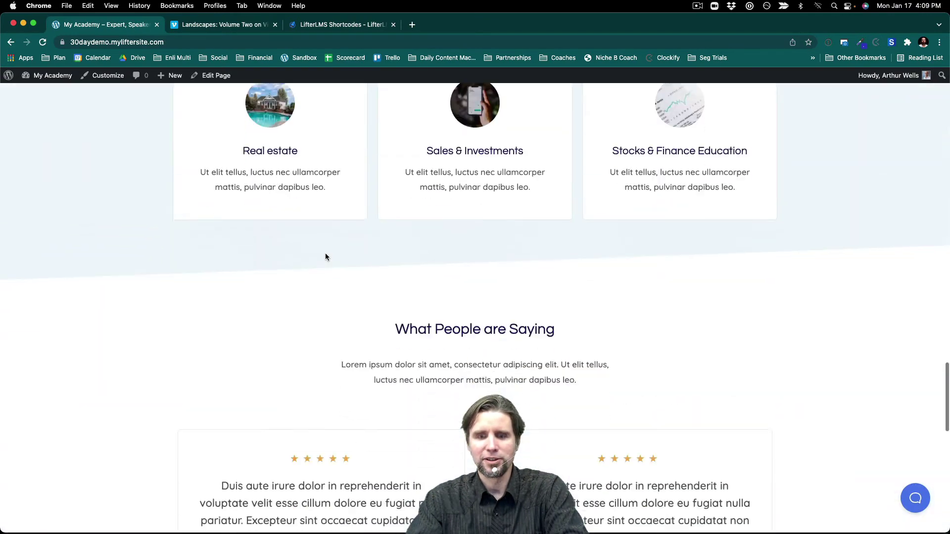
pyautogui.scroll(-5, 325, 256)
pyautogui.scroll(-3, 325, 256)
pyautogui.scroll(9, 325, 257)
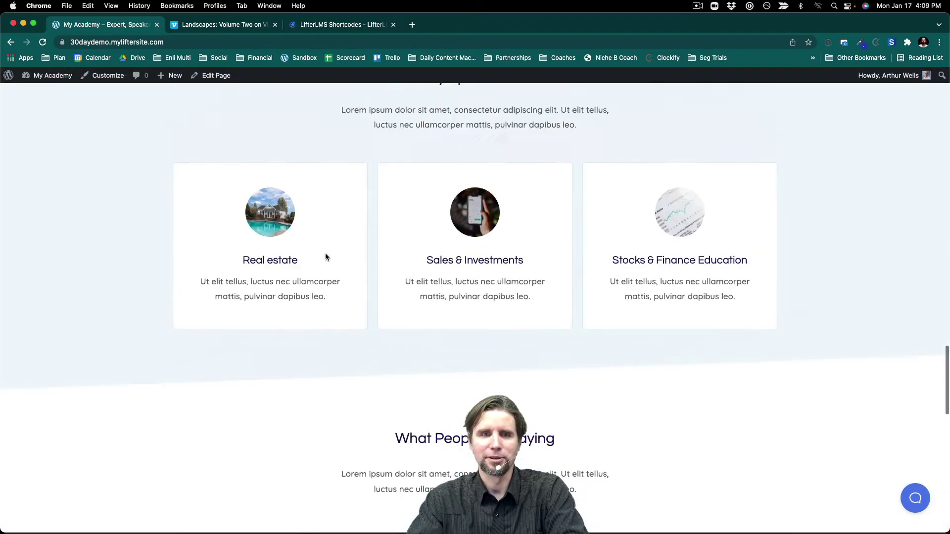
pyautogui.scroll(8, 325, 257)
pyautogui.scroll(8, 325, 257)
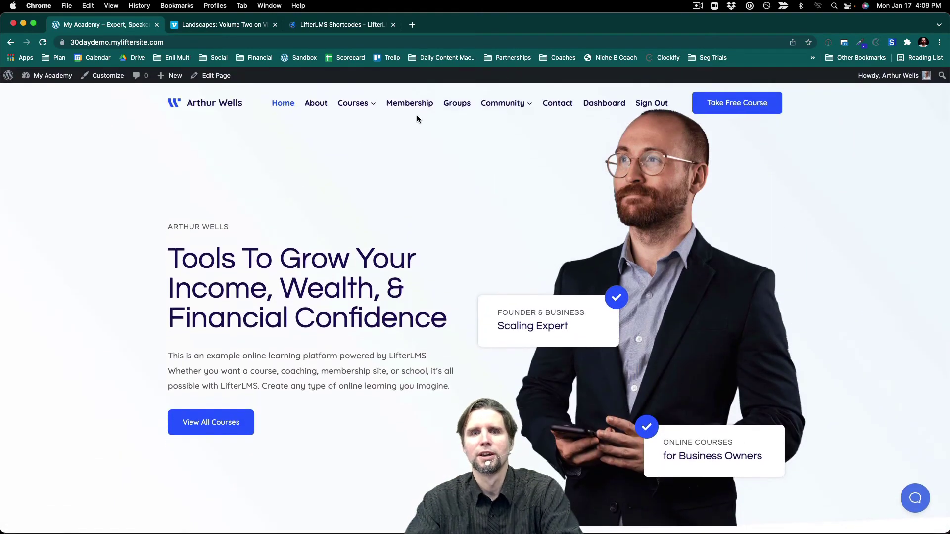
# Step: Visit the Academy Membership page with its three pricing plans, then return to the homepage
pyautogui.click(403, 109)
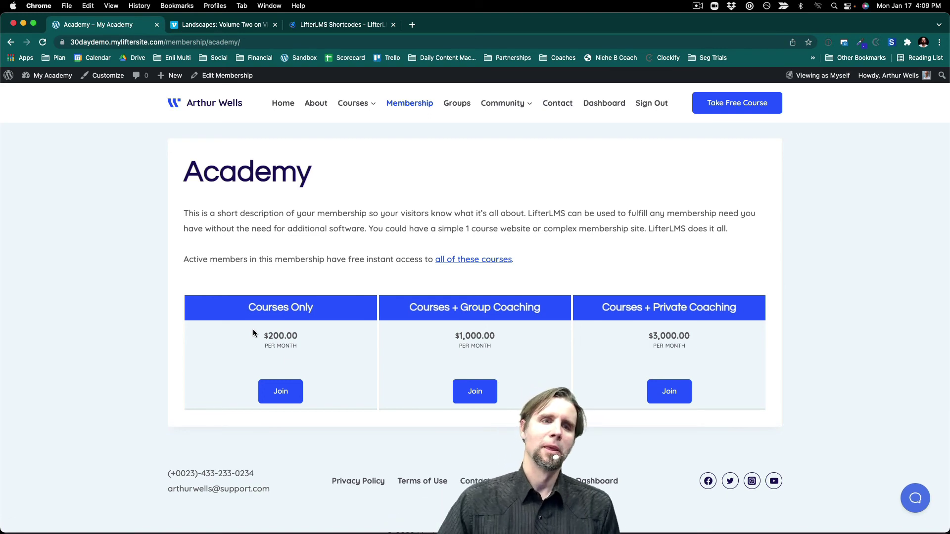
pyautogui.scroll(-1, 253, 329)
pyautogui.scroll(1, 251, 263)
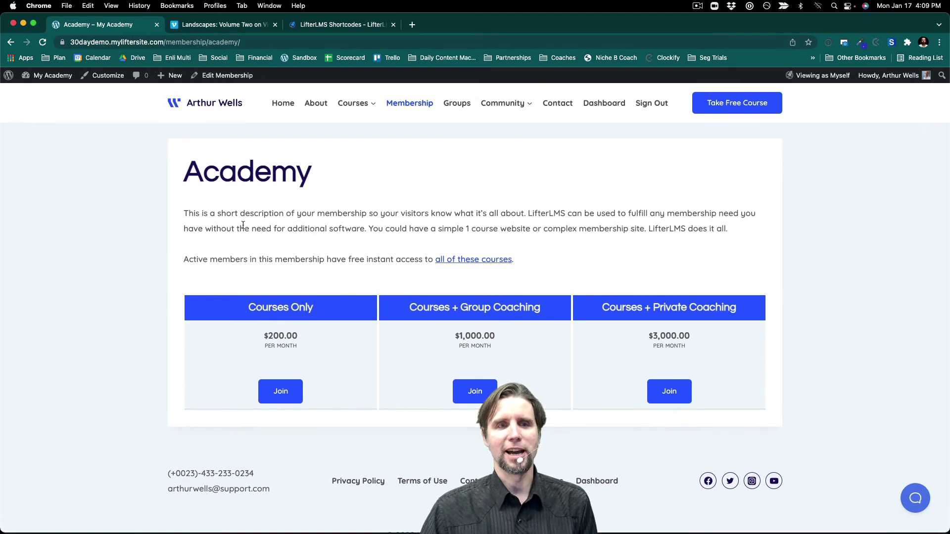
pyautogui.click(198, 107)
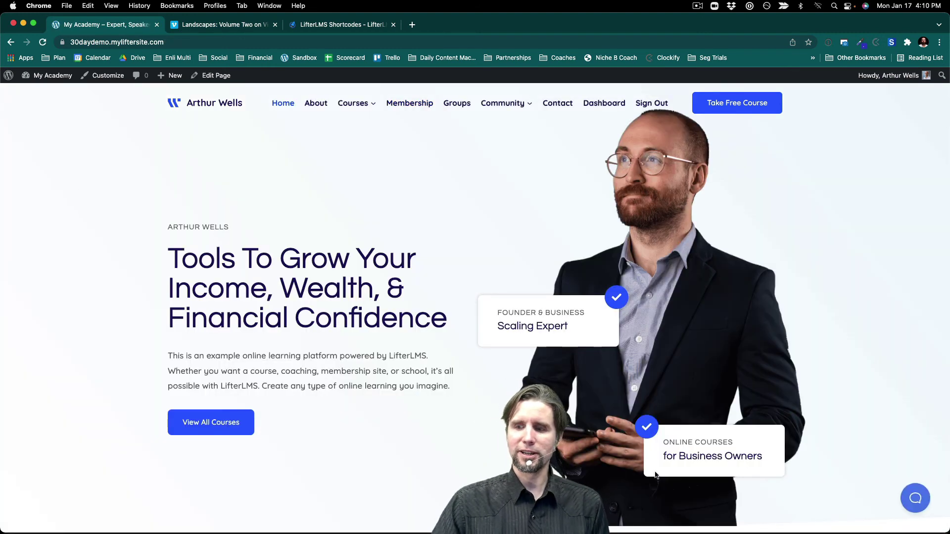
pyautogui.click(912, 498)
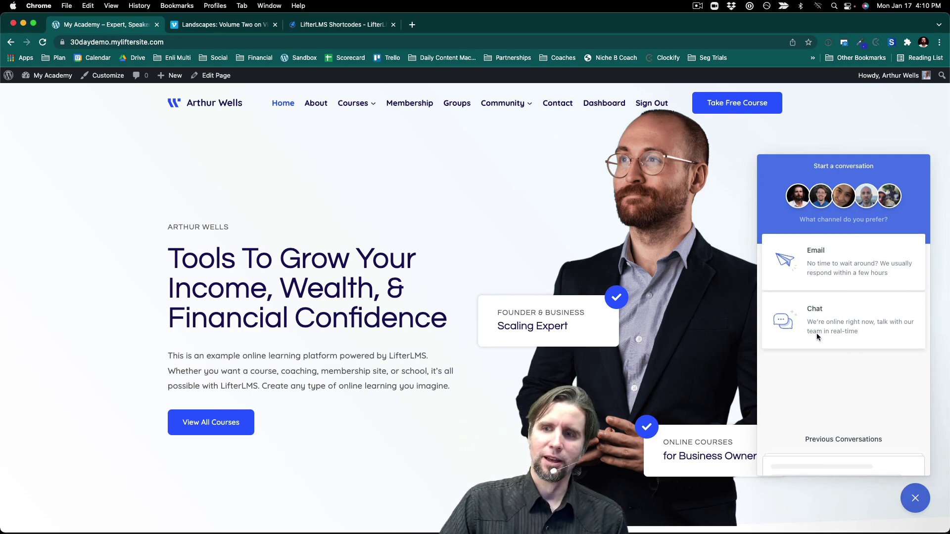
pyautogui.click(916, 502)
pyautogui.click(916, 501)
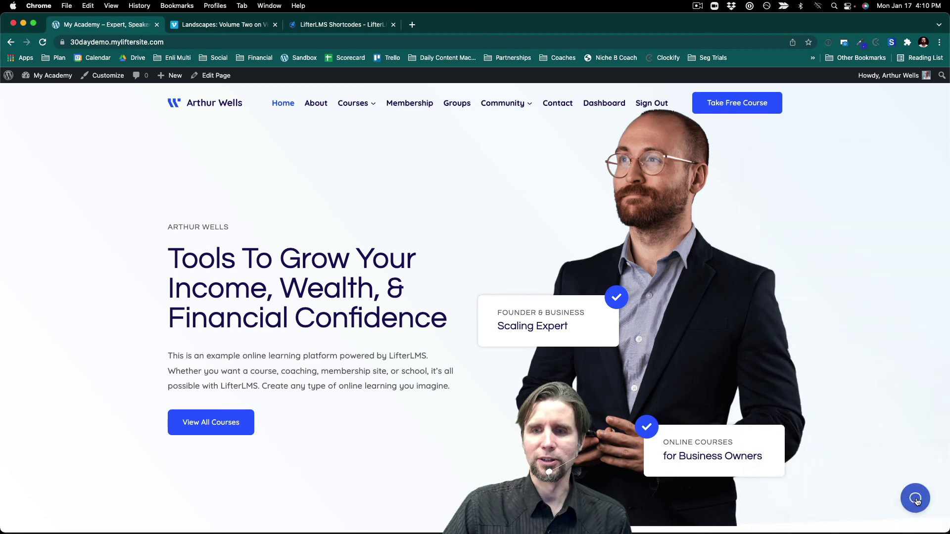